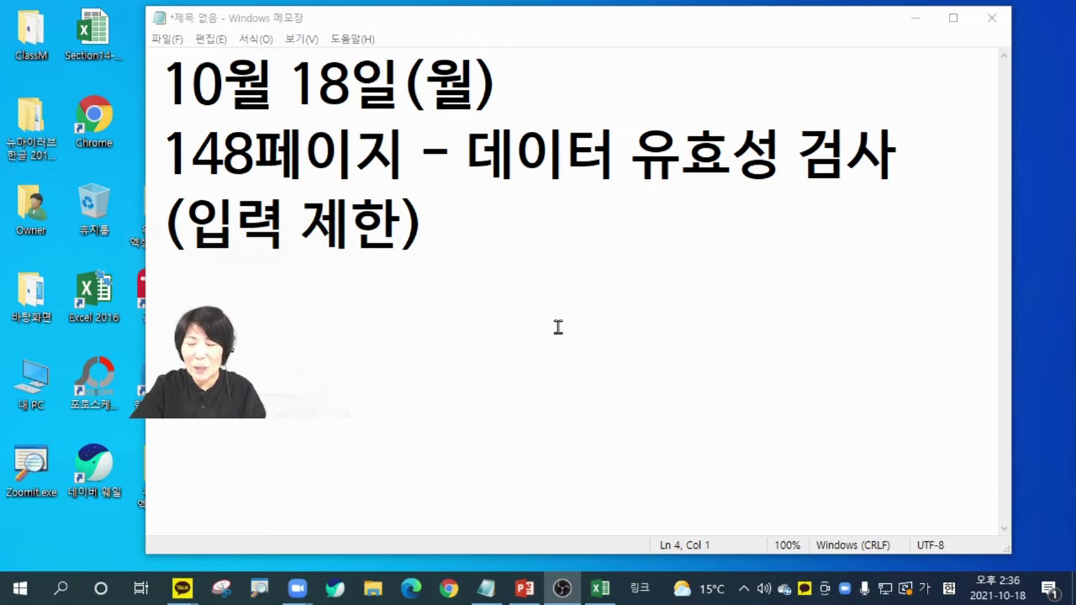
Step: Open a blank Excel 2016 workbook, maximize its window and zoom the sheet to 170%
double_click(97, 299)
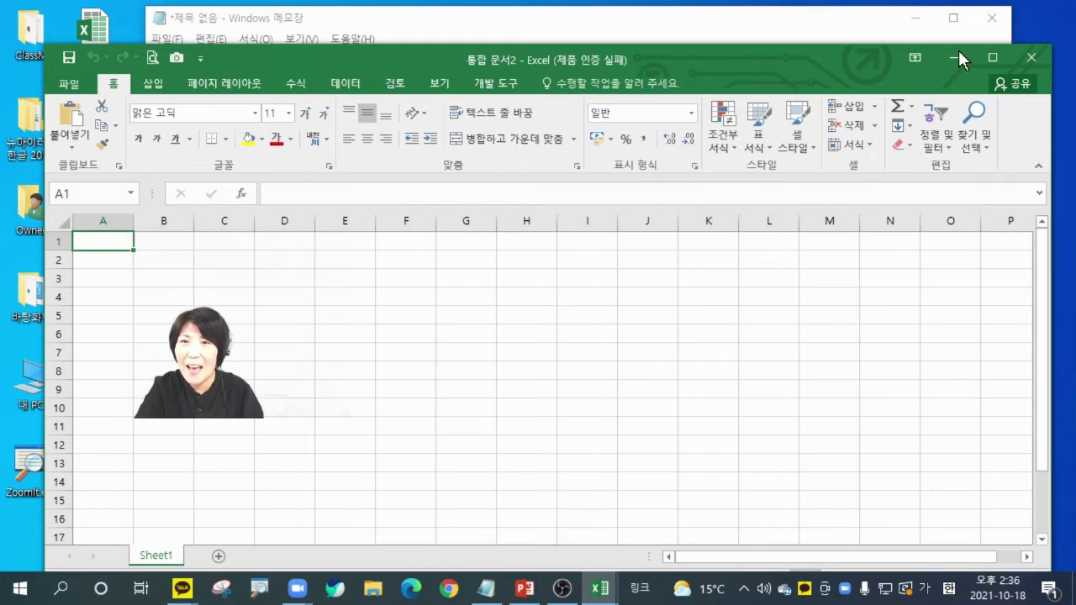
left_click(992, 57)
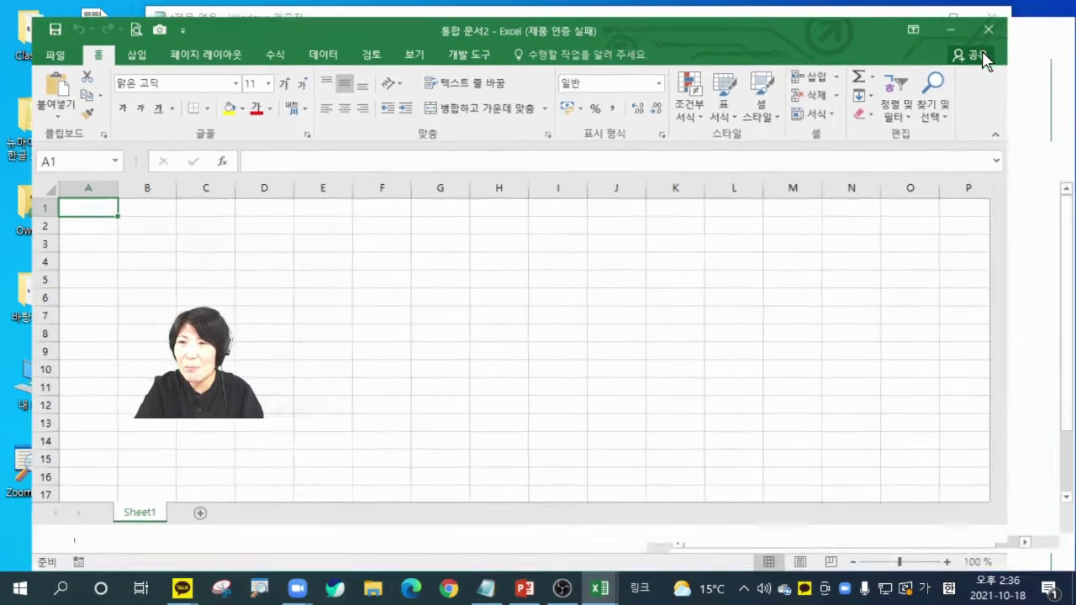
left_click(1023, 561)
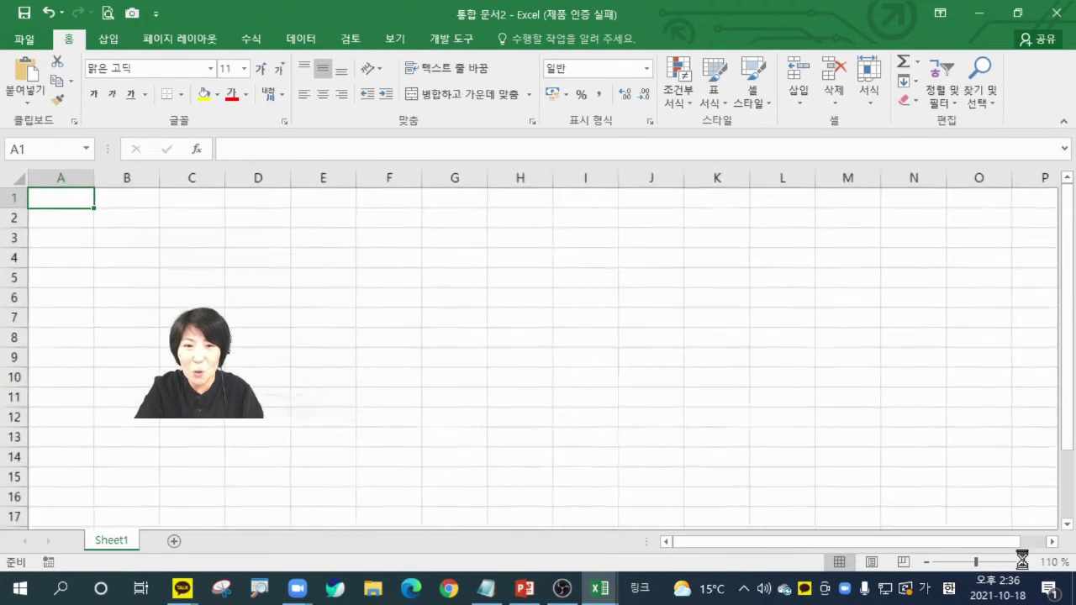
left_click(1023, 561)
left_click(1023, 561)
left_click(1023, 562)
left_click(1022, 562)
left_click(1023, 562)
left_click(1023, 561)
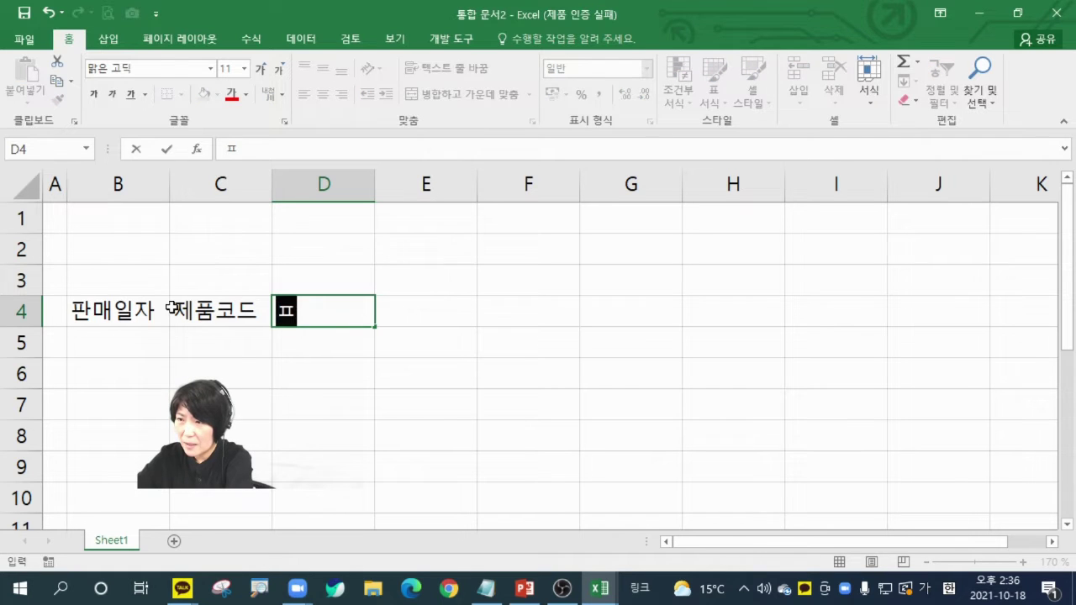
Step: Enter the headings 판매량 in D4 and 제품코드 in F4, and narrow the empty column E
type("판매량")
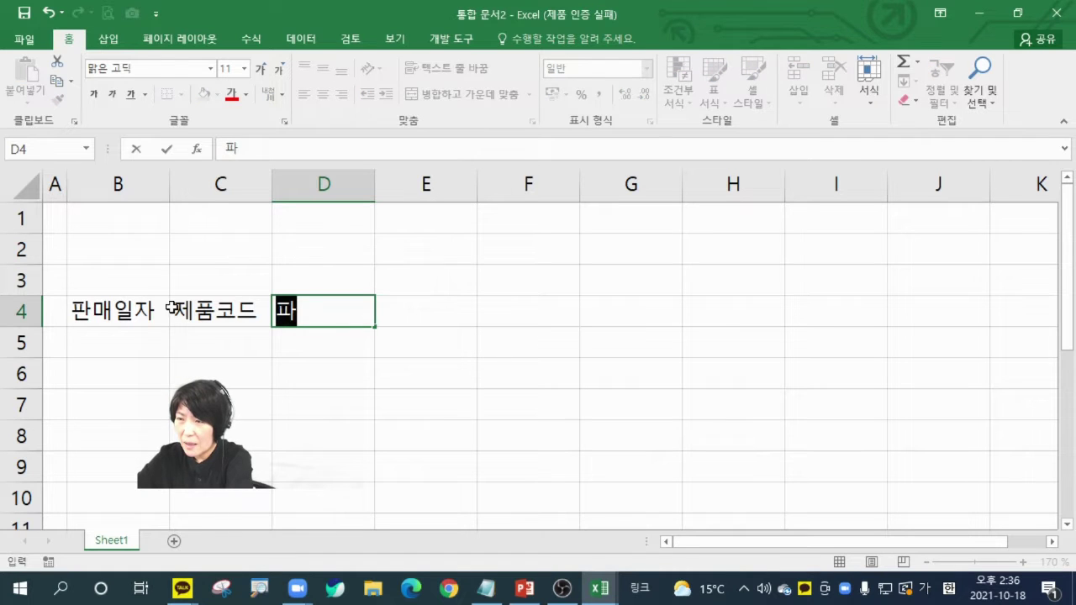
key("Tab")
key("Tab")
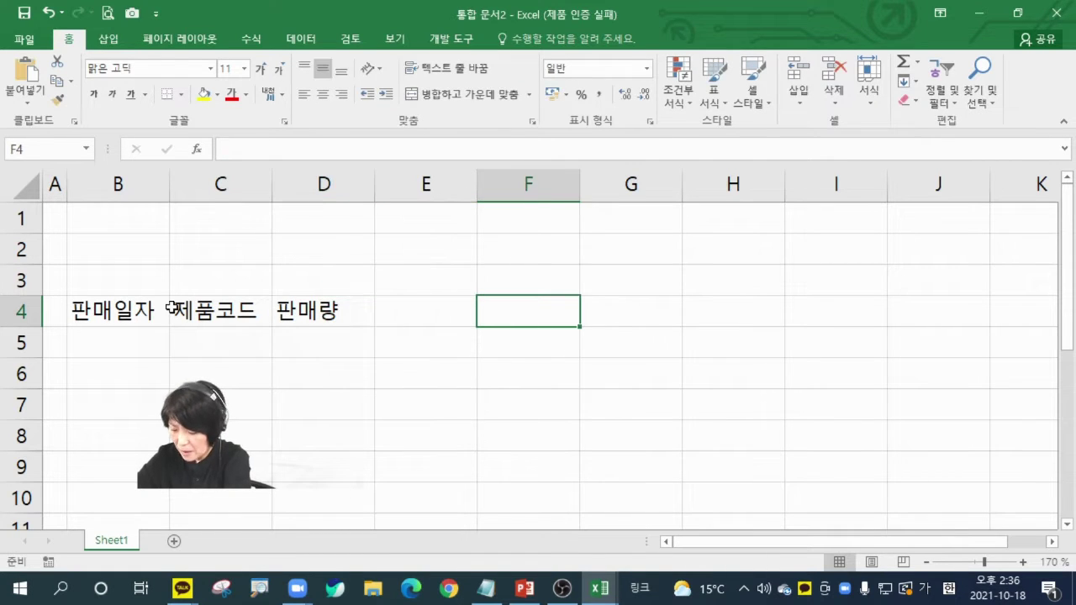
type("제품코드")
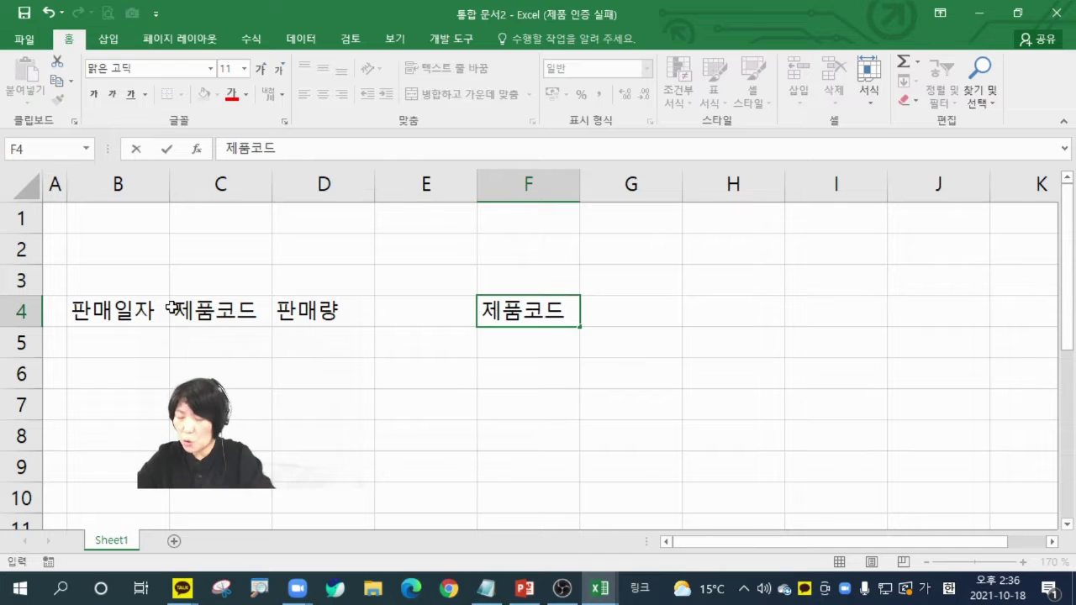
left_click(488, 413)
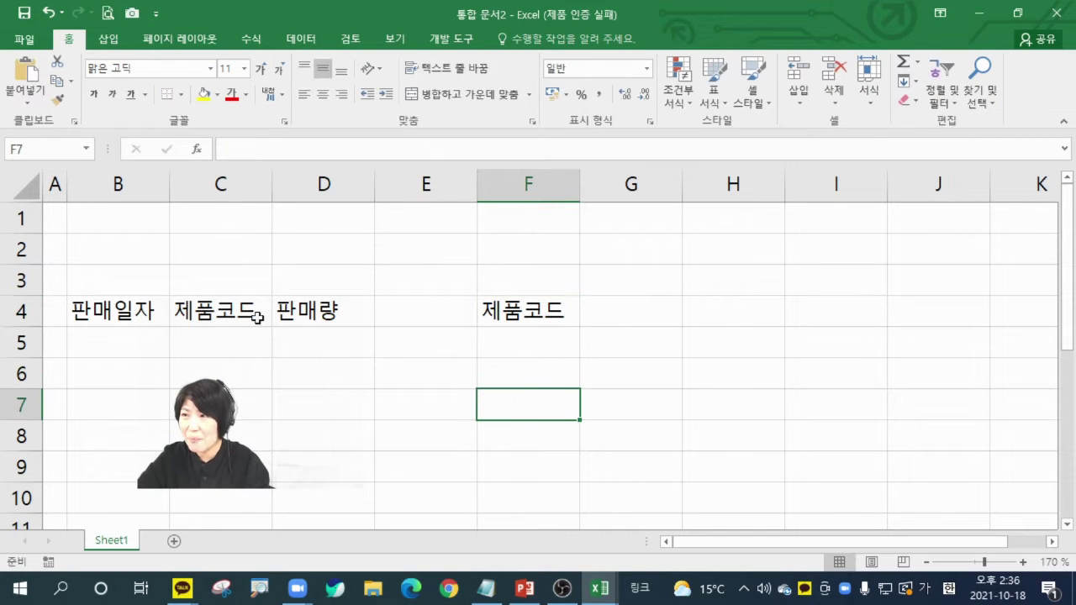
left_click_drag(476, 186, 411, 186)
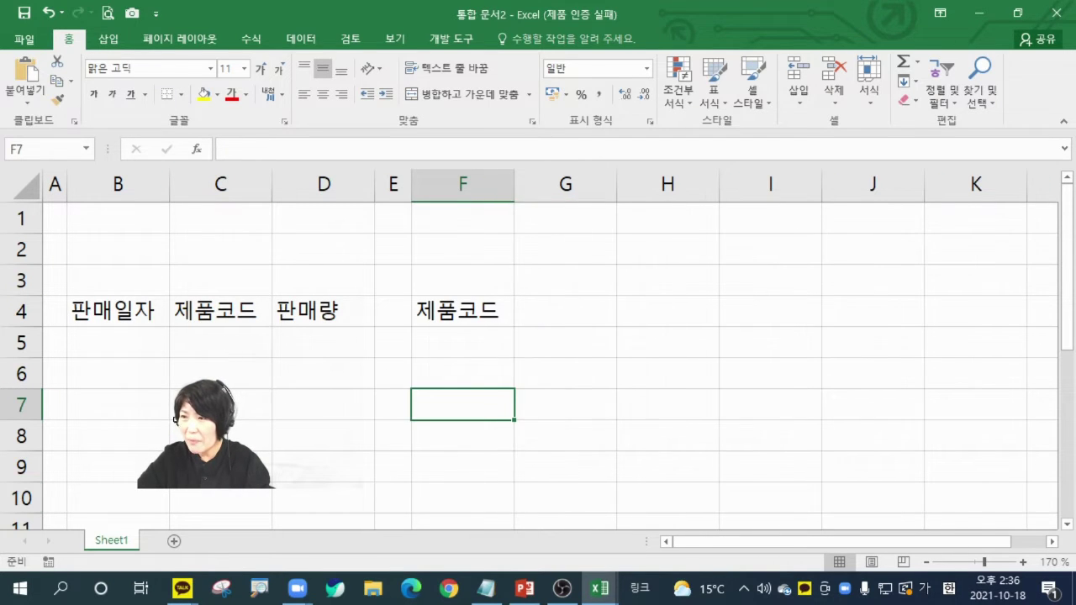
Step: Apply all borders to the table ranges B4:D10 and F4:F10
left_click(123, 344)
left_click_drag(106, 320, 331, 497)
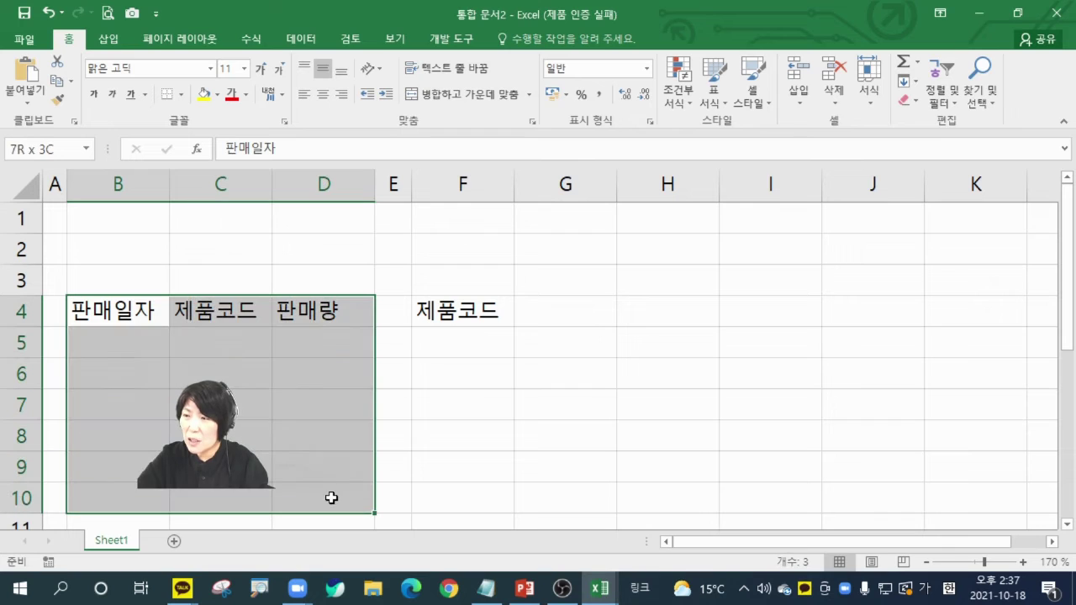
left_click(181, 94)
left_click(228, 241)
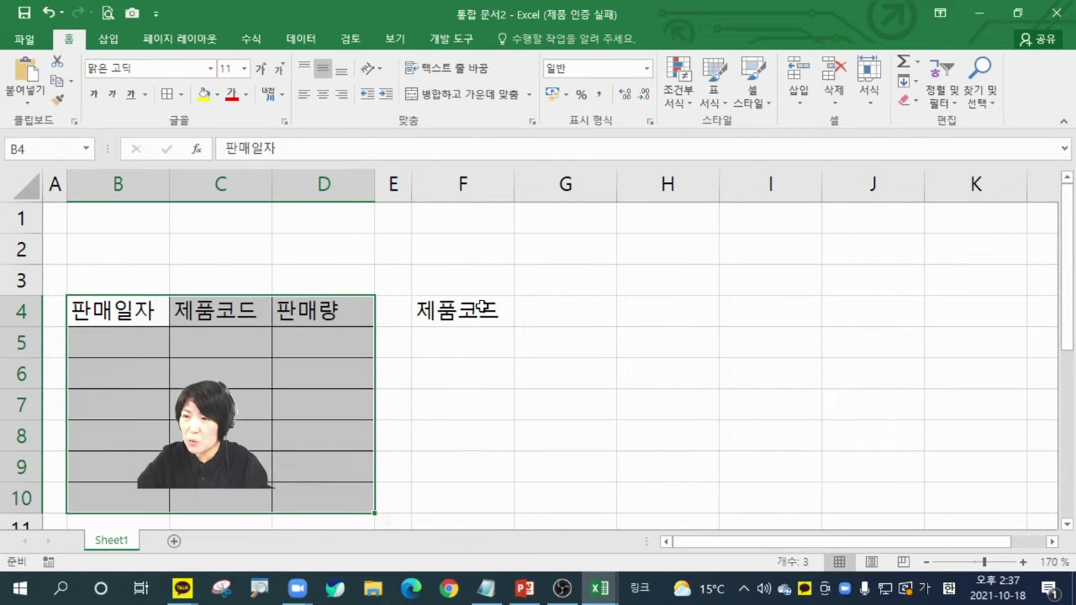
left_click_drag(482, 308, 476, 497)
left_click(168, 95)
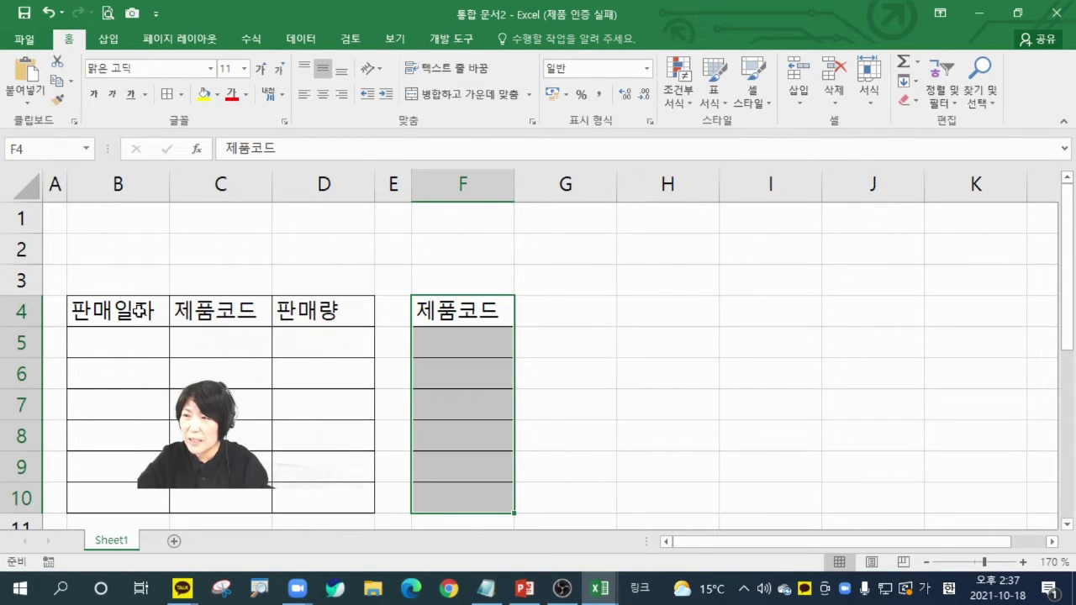
Step: Make the table headings bold, filling B4:D4 with yellow and F4 with blue
left_click_drag(121, 314, 319, 312)
left_click(94, 94)
left_click(204, 94)
left_click(460, 312)
left_click(95, 94)
left_click(217, 95)
left_click(263, 129)
left_click(294, 412)
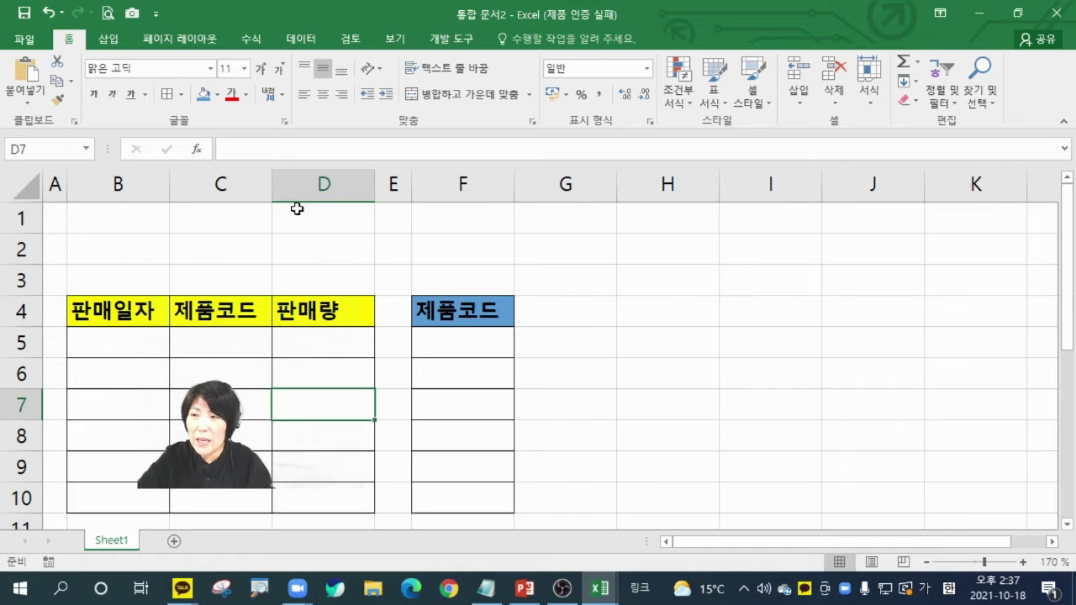
Step: Center the headings in row 4 horizontally
left_click(17, 315)
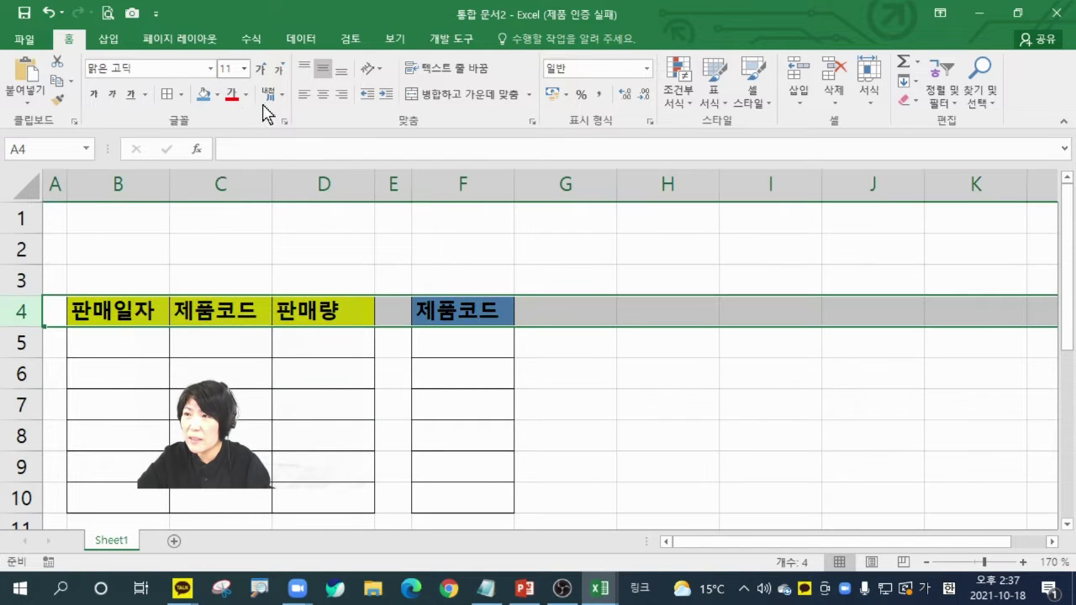
left_click(323, 94)
left_click(392, 412)
Step: Enter the sale dates 2019-05-01 in B5 and 2020-05-01 in B6
left_click(118, 343)
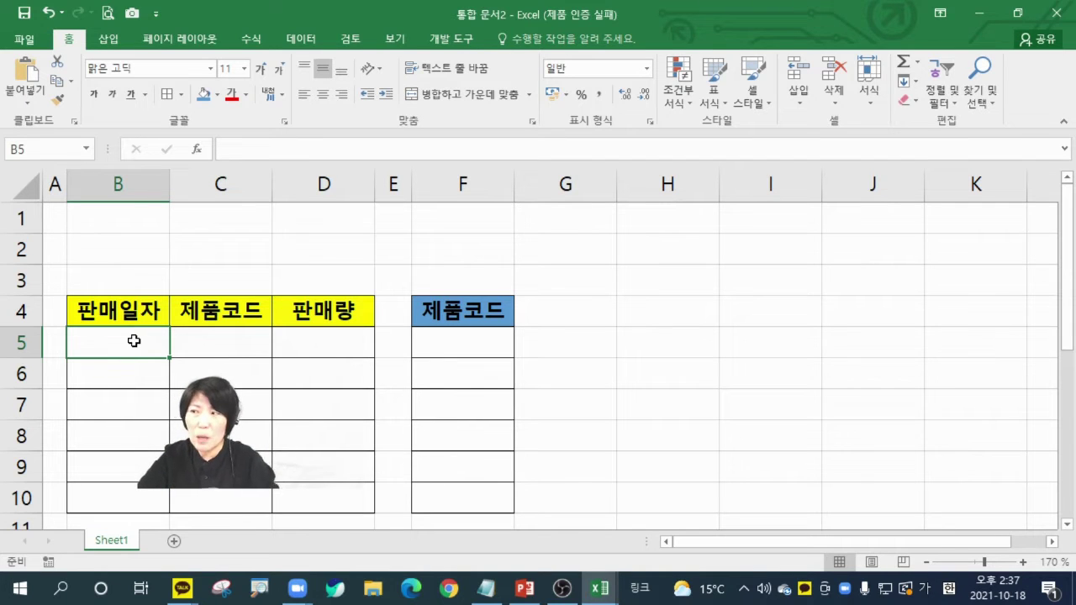
type("1")
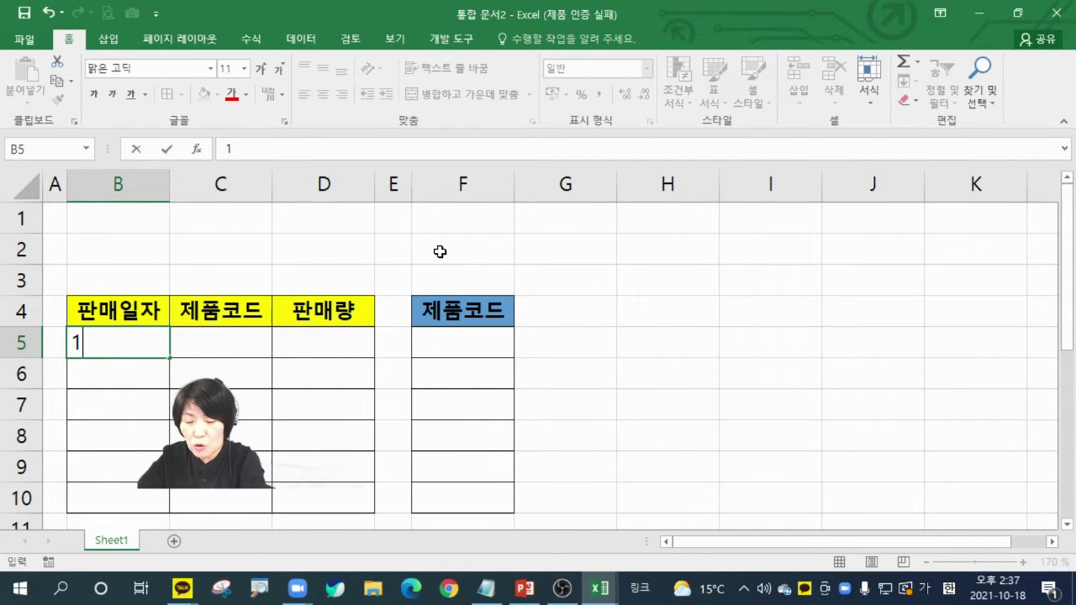
type("9-05-01")
key("Return")
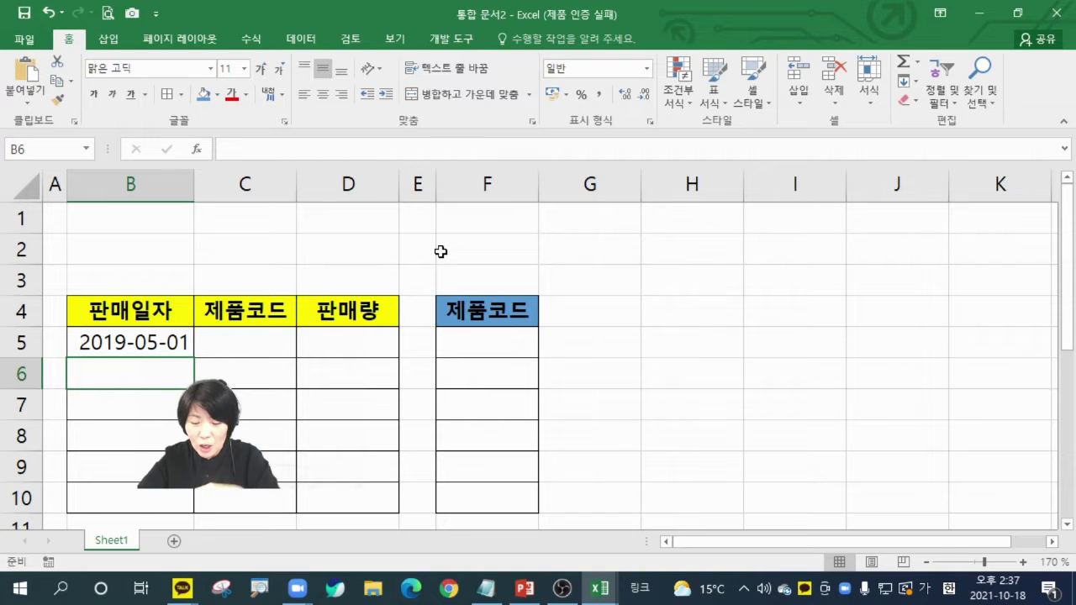
type("20-")
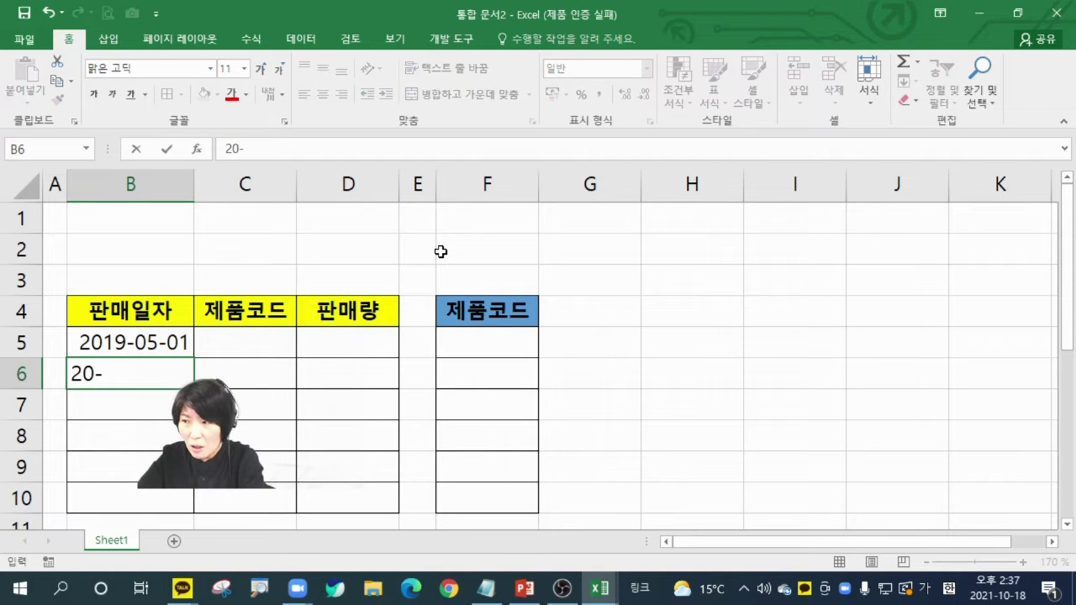
type("05-01")
key("Return")
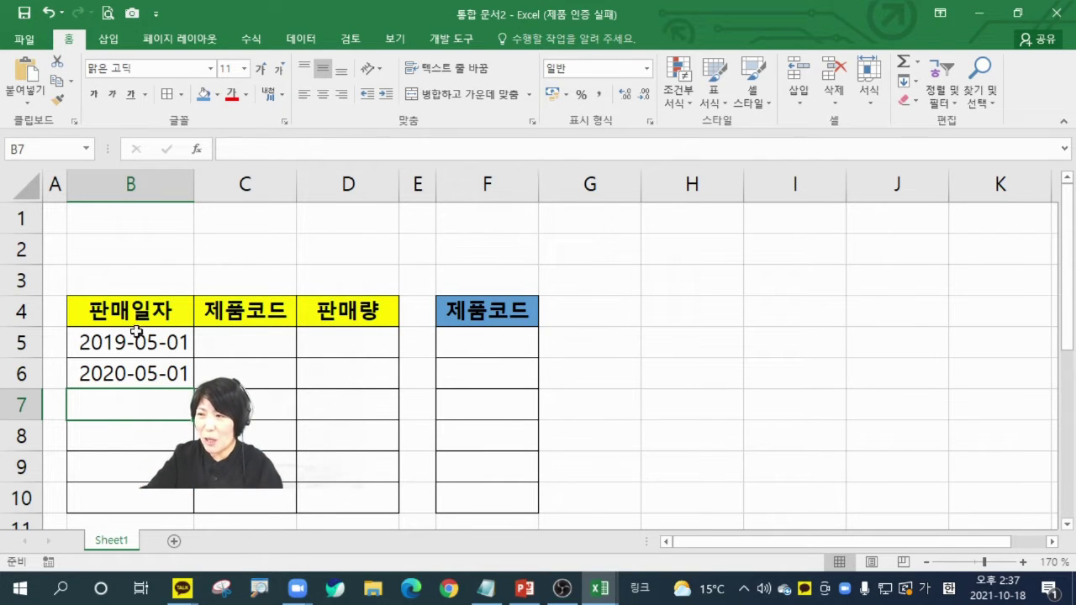
Step: Define a data validation rule for B5:B10 that allows only dates (날짜) <= the end date 2019-12-31
left_click_drag(137, 338, 142, 504)
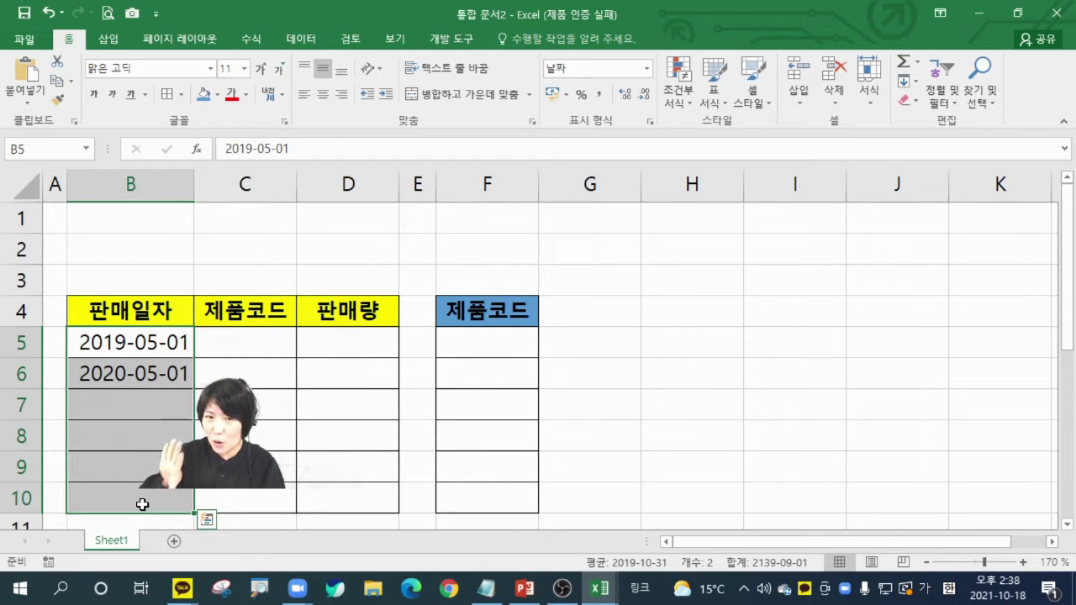
left_click(301, 39)
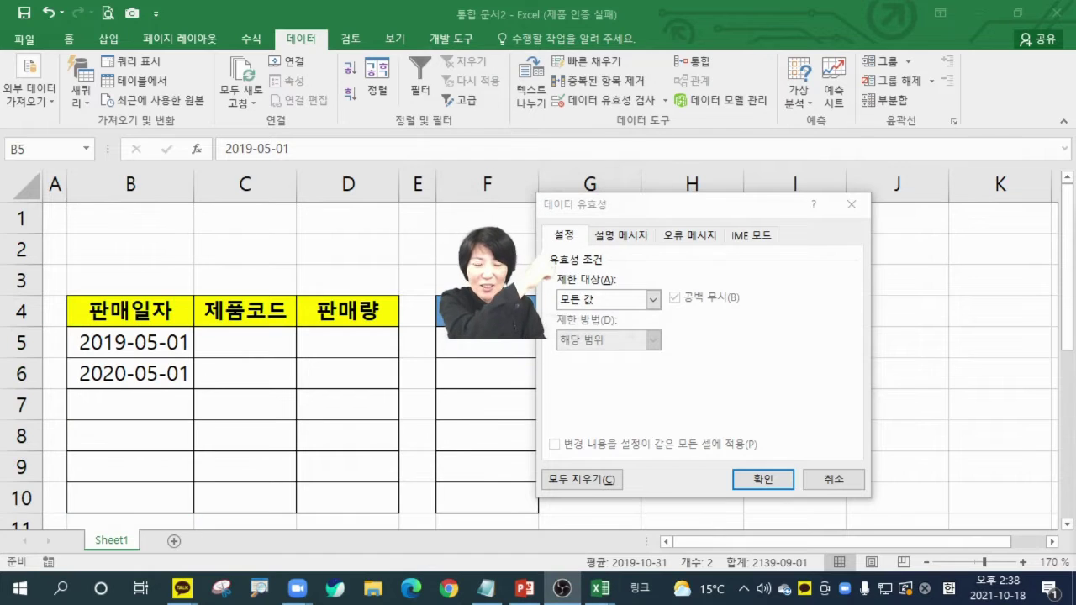
left_click(605, 300)
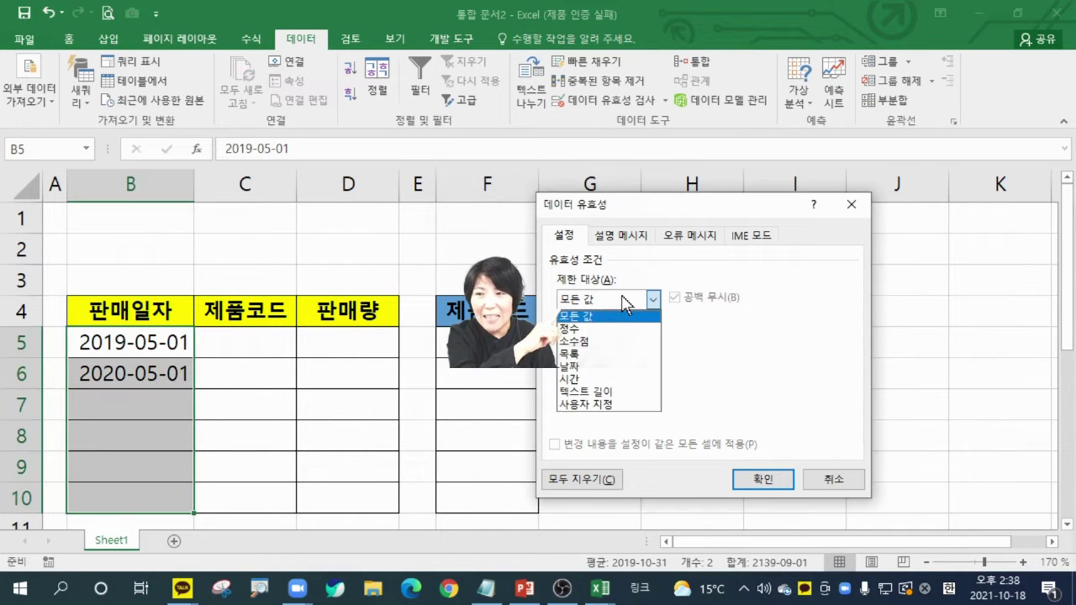
left_click(580, 367)
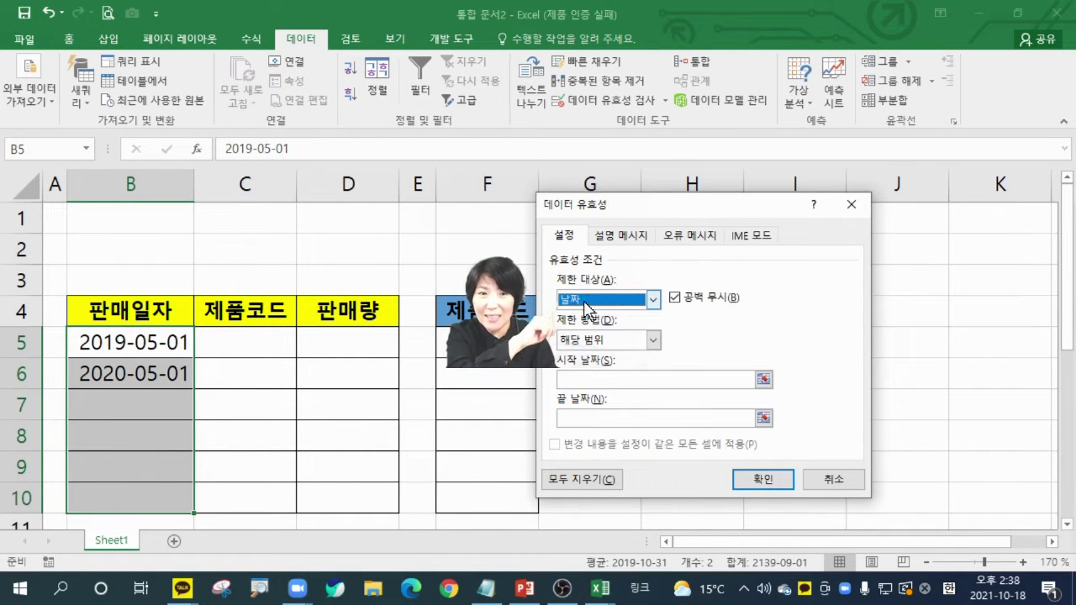
left_click(608, 339)
left_click(603, 441)
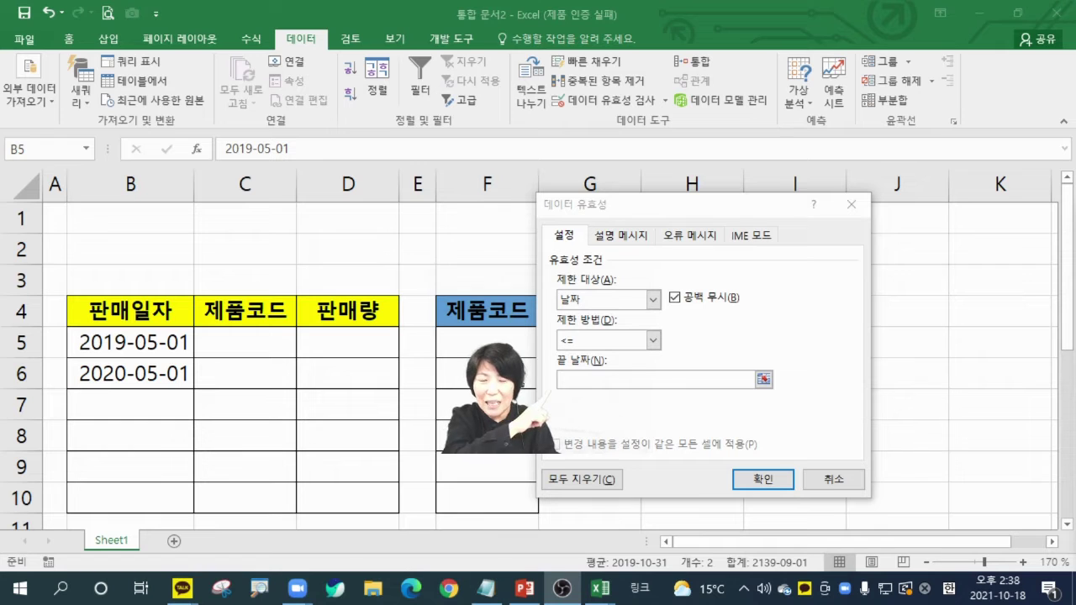
left_click(665, 380)
type("201")
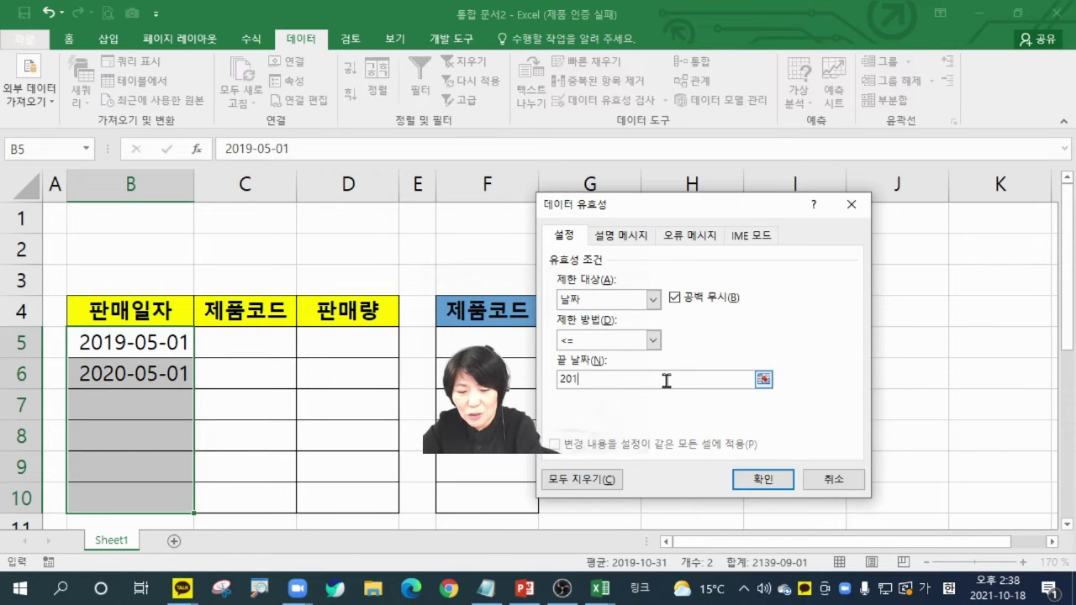
type("9-12-31")
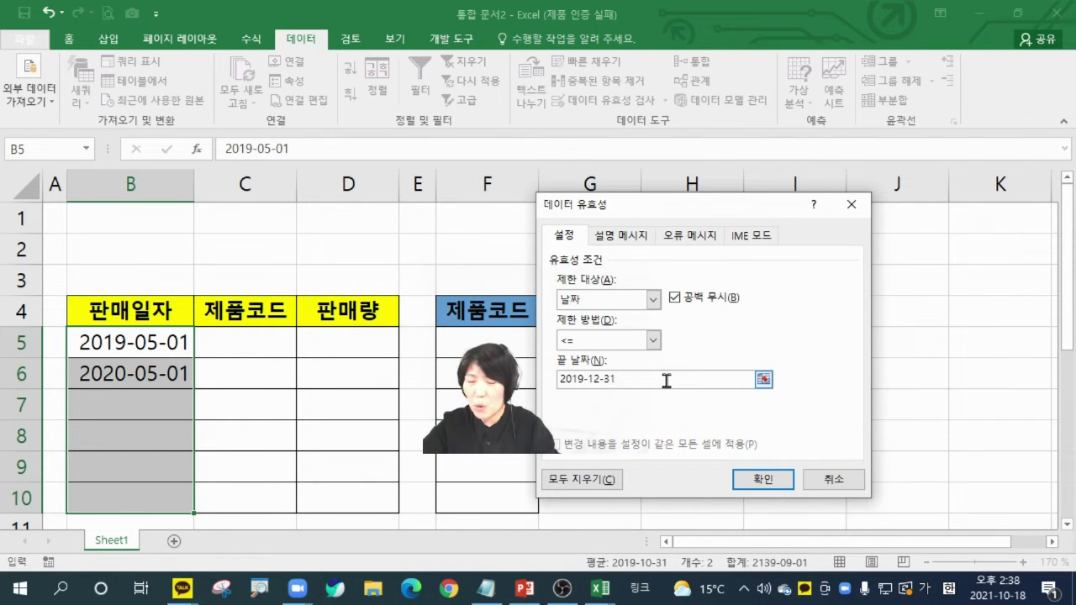
key("ctrl+1")
left_click(477, 213)
left_click_drag(296, 321, 443, 332)
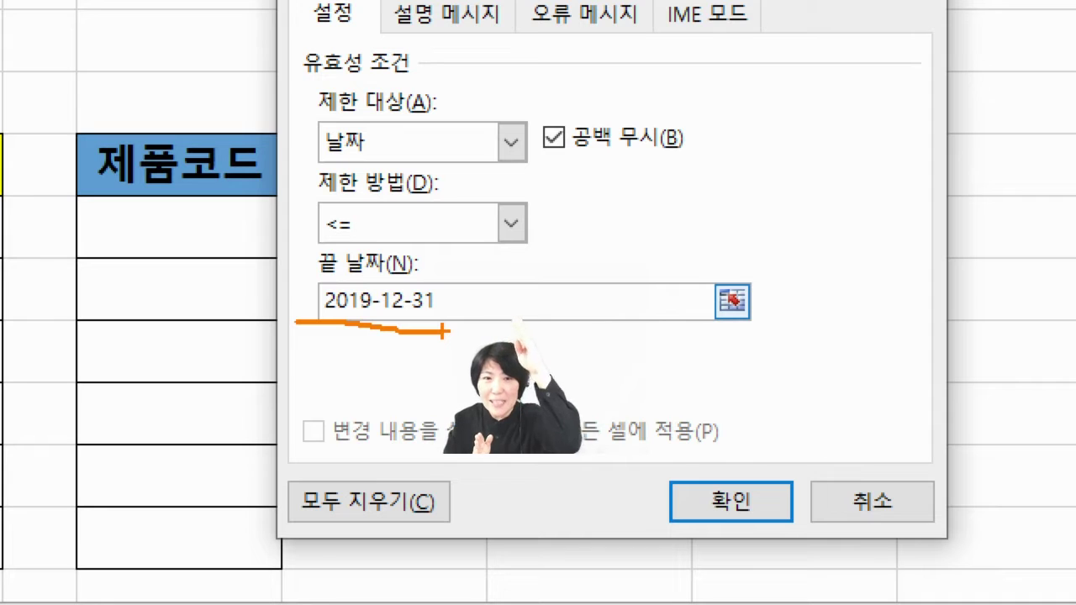
mouse_move(391, 211)
left_mouse_down()
mouse_move(298, 242)
mouse_move(386, 225)
mouse_move(375, 256)
left_mouse_up()
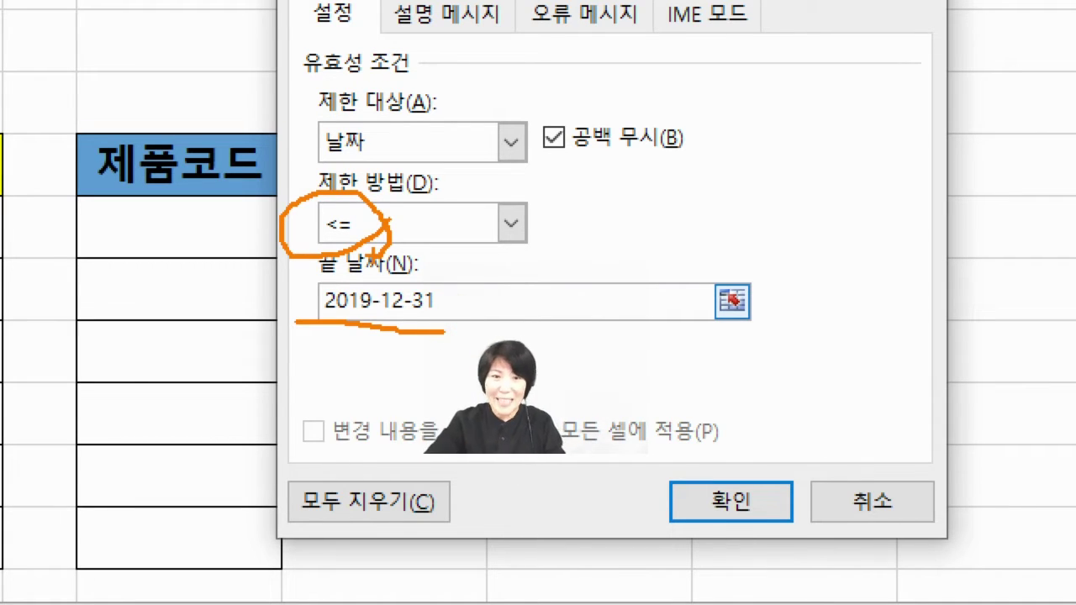
key("Escape")
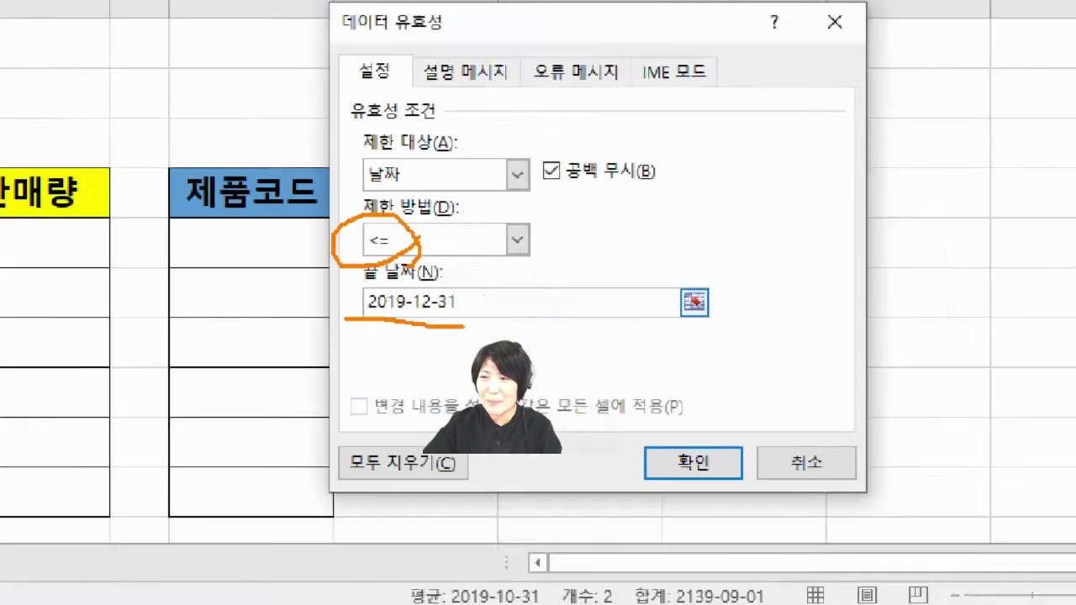
Step: Apply the date validation rule and enter the date 19-2-1 in B7
left_click(765, 483)
left_click(152, 404)
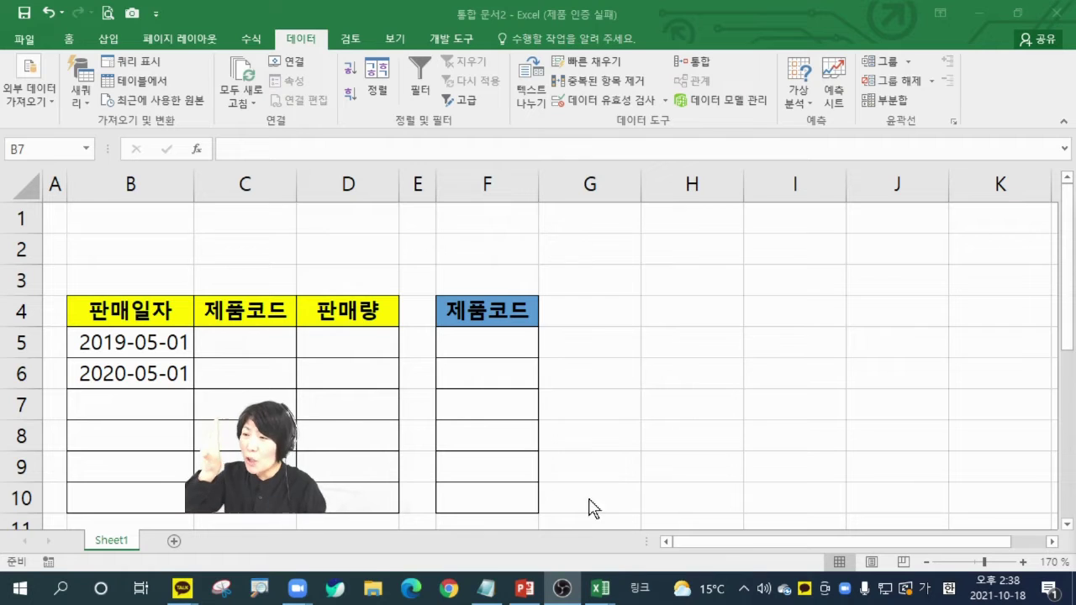
left_click(167, 412)
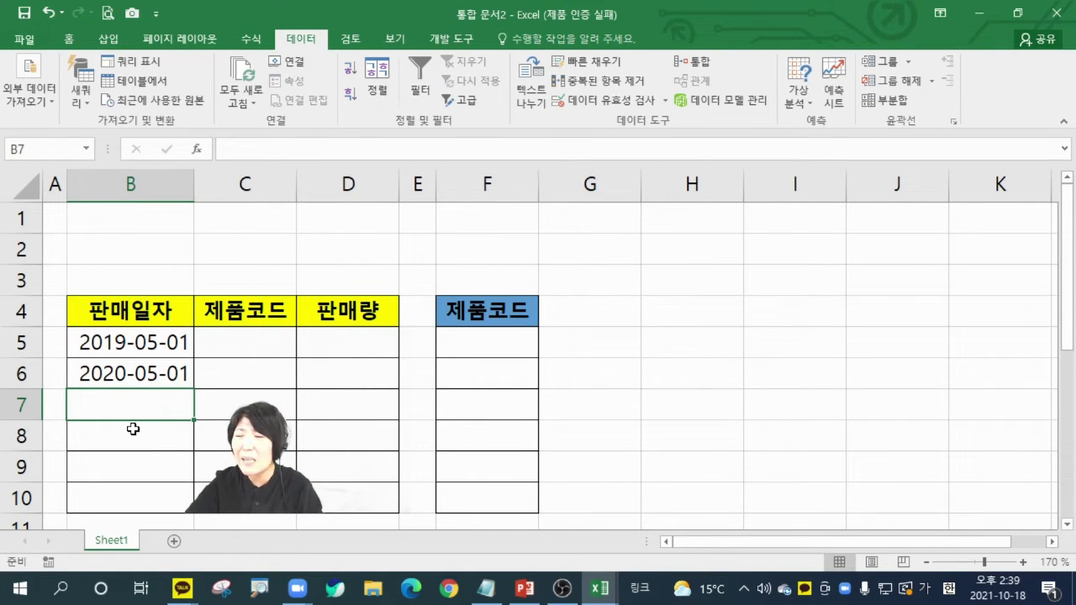
type("19-2-1")
key("Return")
Step: Try to enter the date 20-2-1 in B8 to test the validation rule, and cancel the entry
type("20-2-1")
key("Return")
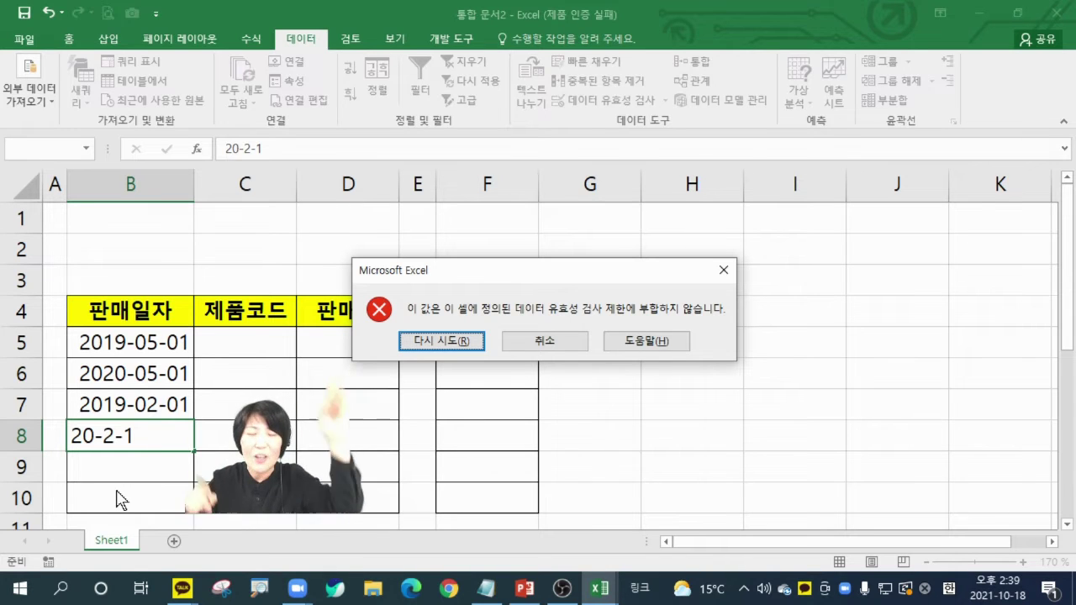
key("Escape")
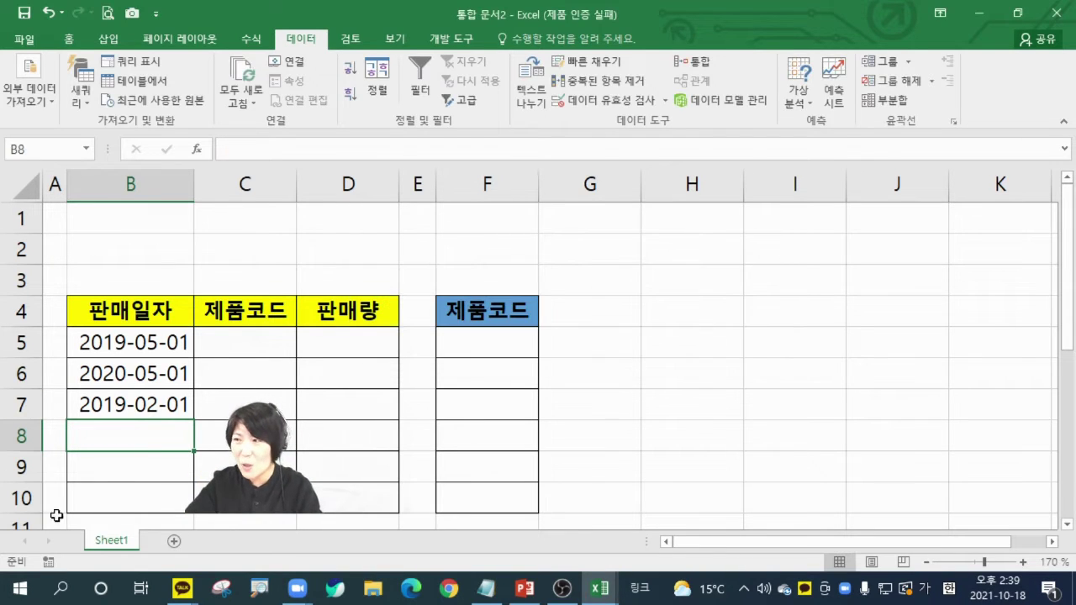
Step: Set the validation error alert title for B5:B10 to "2019년 12월 31일이전 날짜만 입력"
left_click_drag(154, 344, 161, 493)
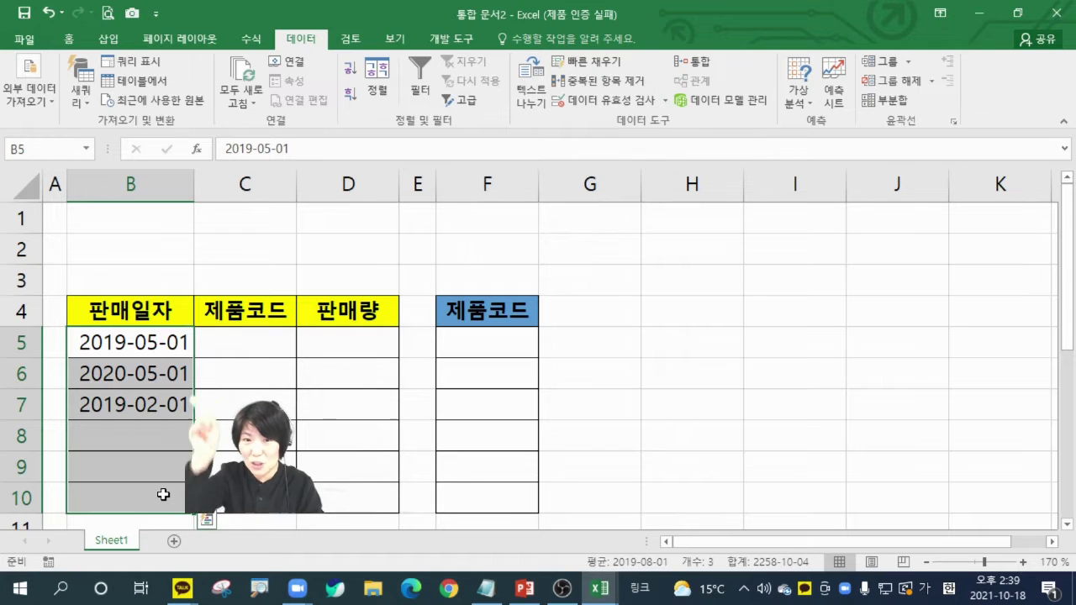
left_click(606, 100)
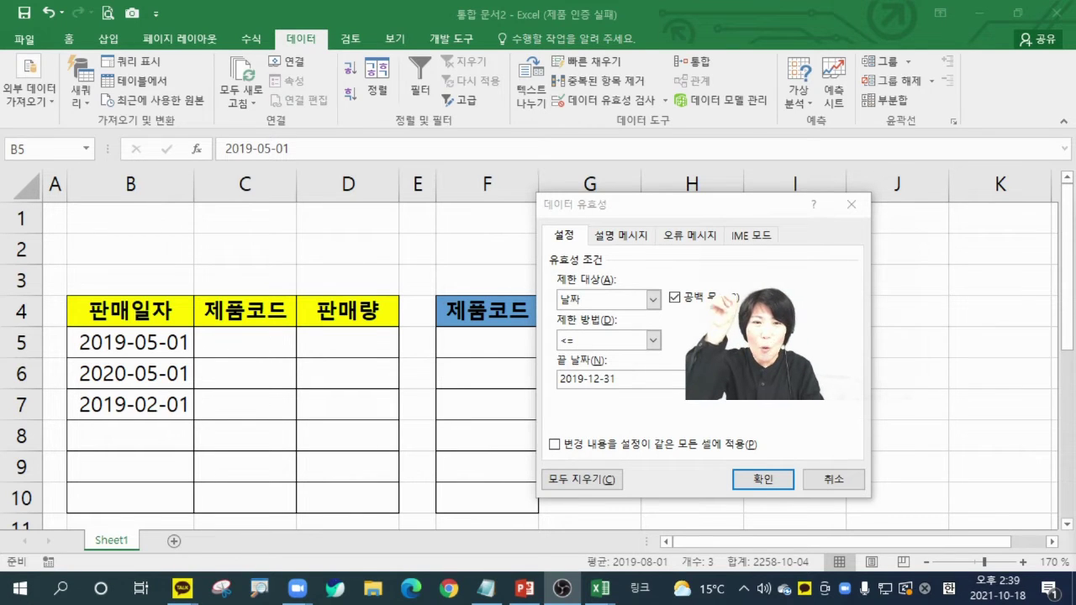
left_click(697, 238)
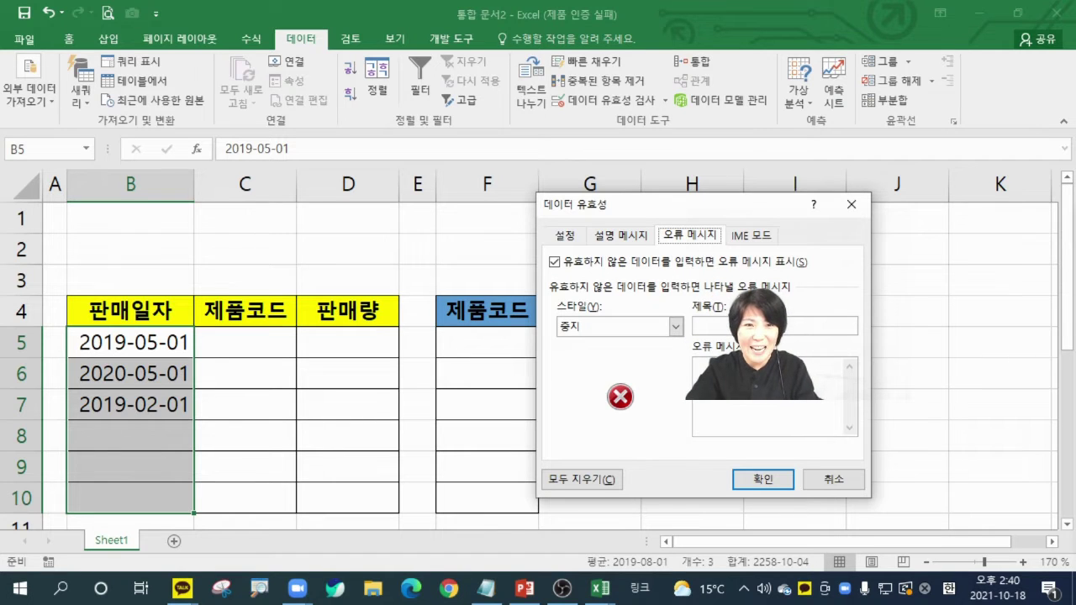
left_click_drag(760, 357, 657, 351)
left_click(744, 325)
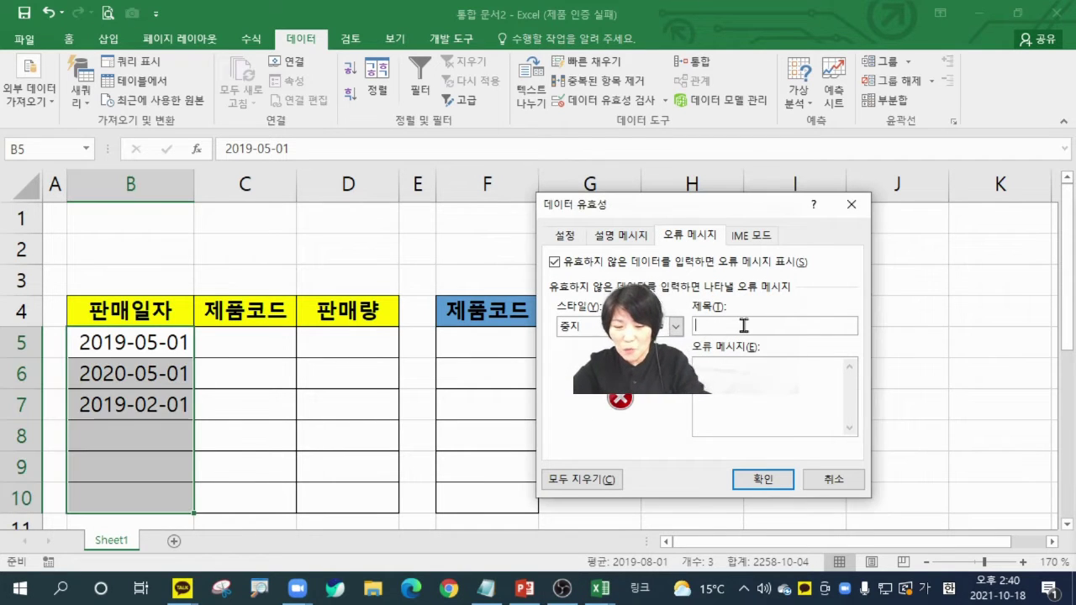
type("2019년 12월 31일이전 날짜만")
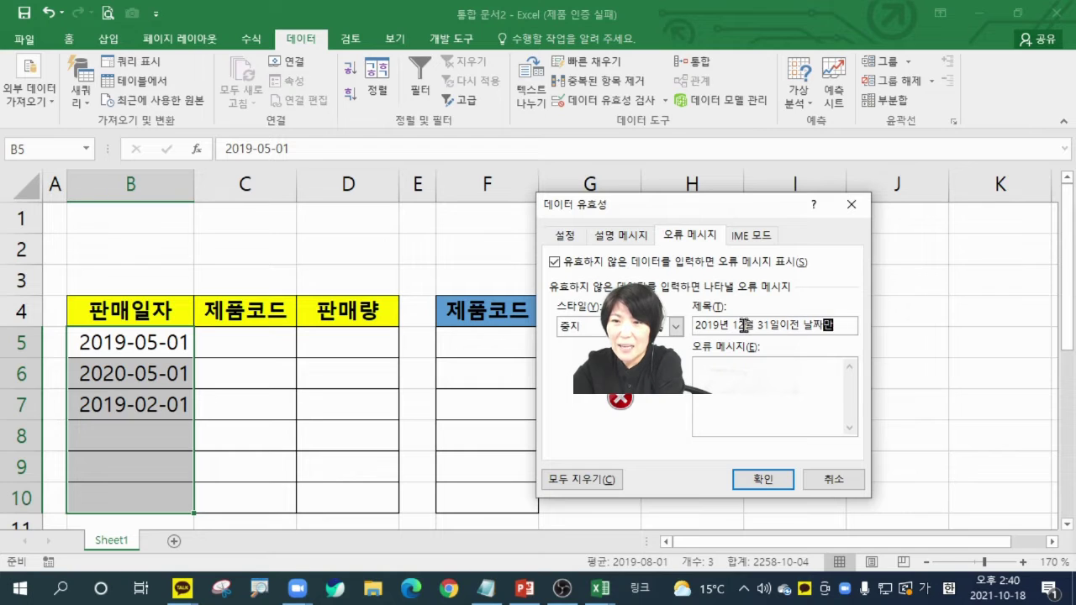
type(" 이입력")
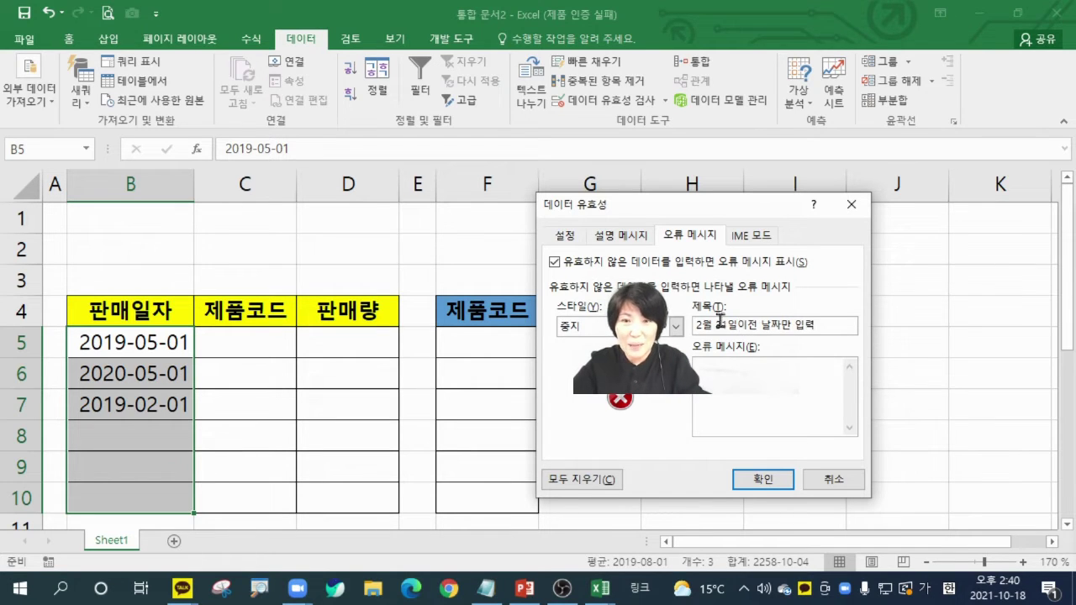
Step: Copy the alert title into the error message, extend it to "2019년 12월 31일이전 날짜만 입력하세요. 이후 날짜는 입력이 안됩니다.", and apply the validation settings
left_click_drag(815, 325, 673, 326)
key("ctrl+c")
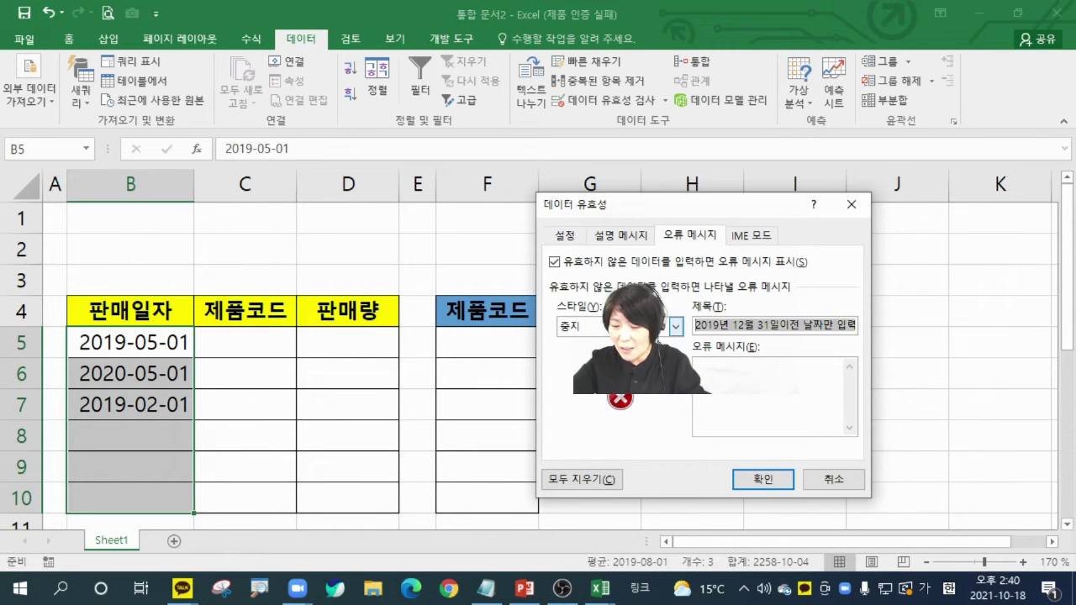
left_click(759, 410)
key("ctrl+v")
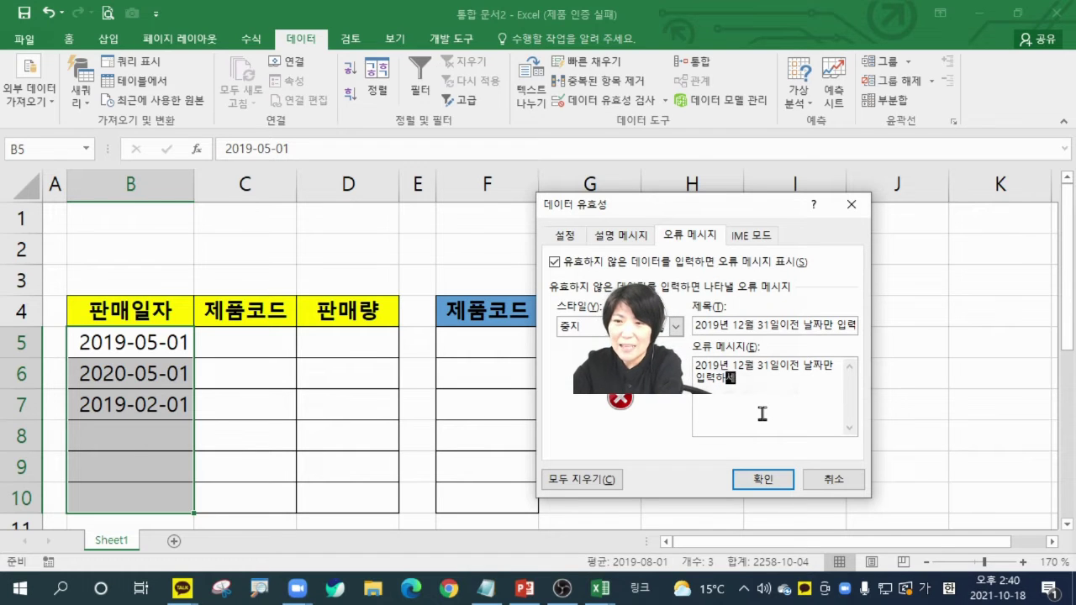
type("하세요. 이후 날짜는 입력")
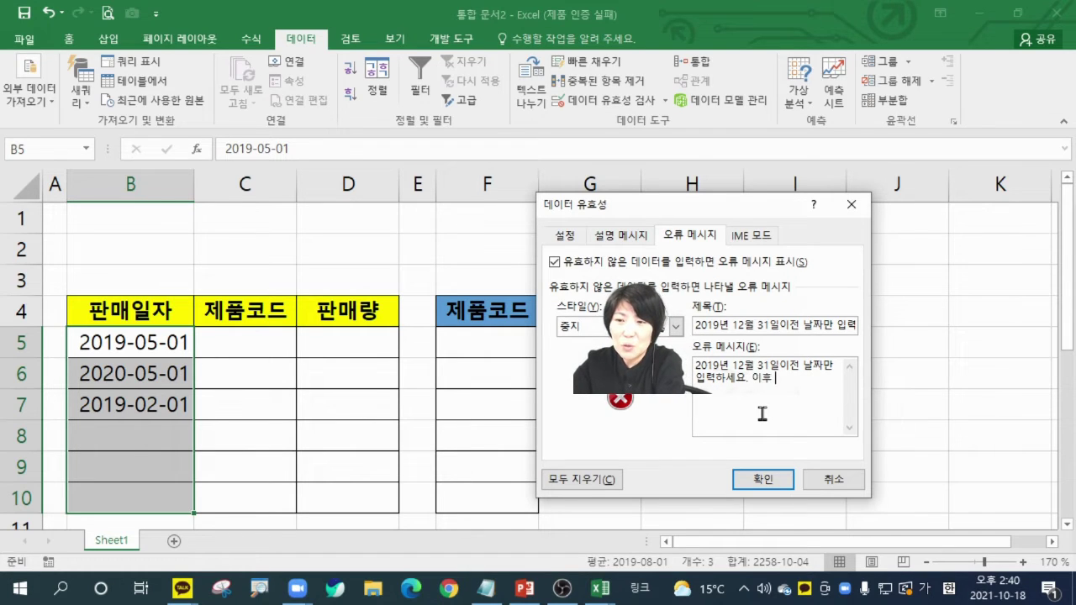
type("이 안됩니다.")
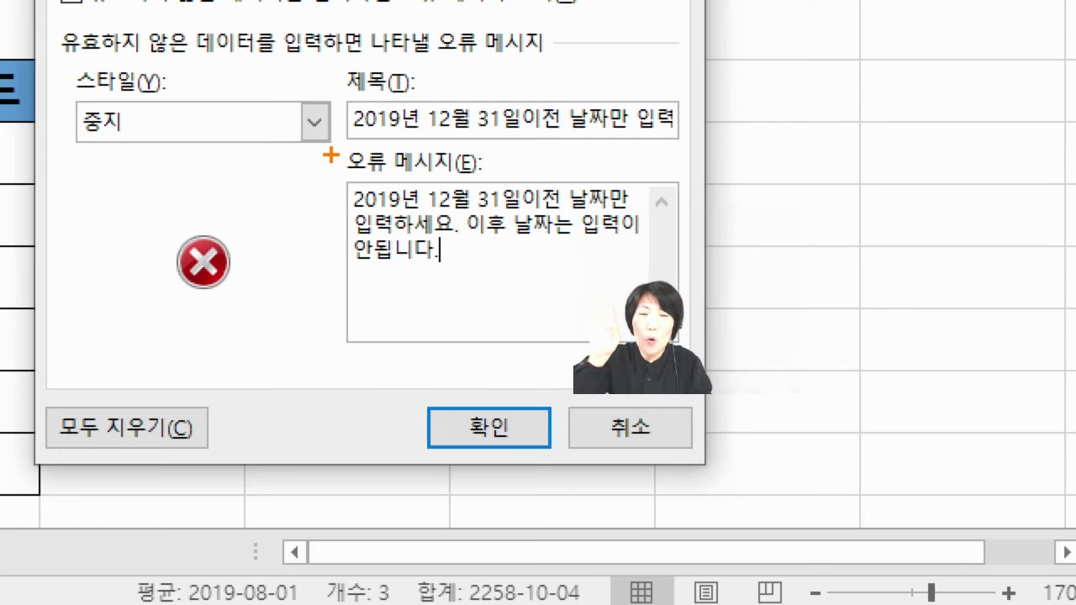
mouse_move(451, 250)
left_mouse_down()
mouse_move(353, 268)
mouse_move(637, 186)
mouse_move(492, 294)
left_mouse_up()
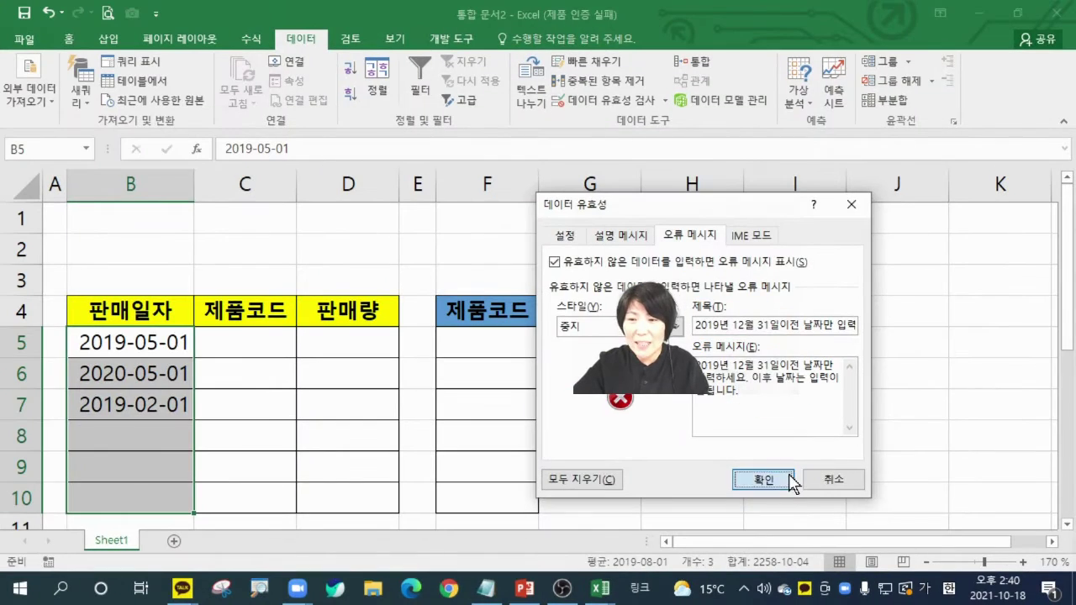
left_click(530, 428)
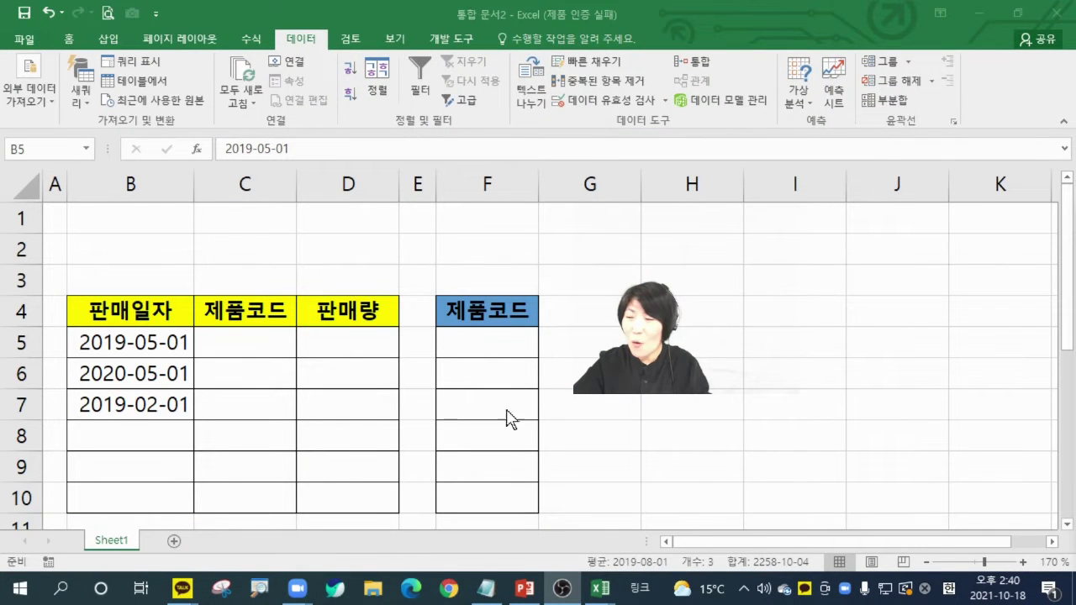
Step: Try to enter the date 20-4-5 in B8 to test the custom error message, and cancel the entry
left_click_drag(130, 342, 130, 497)
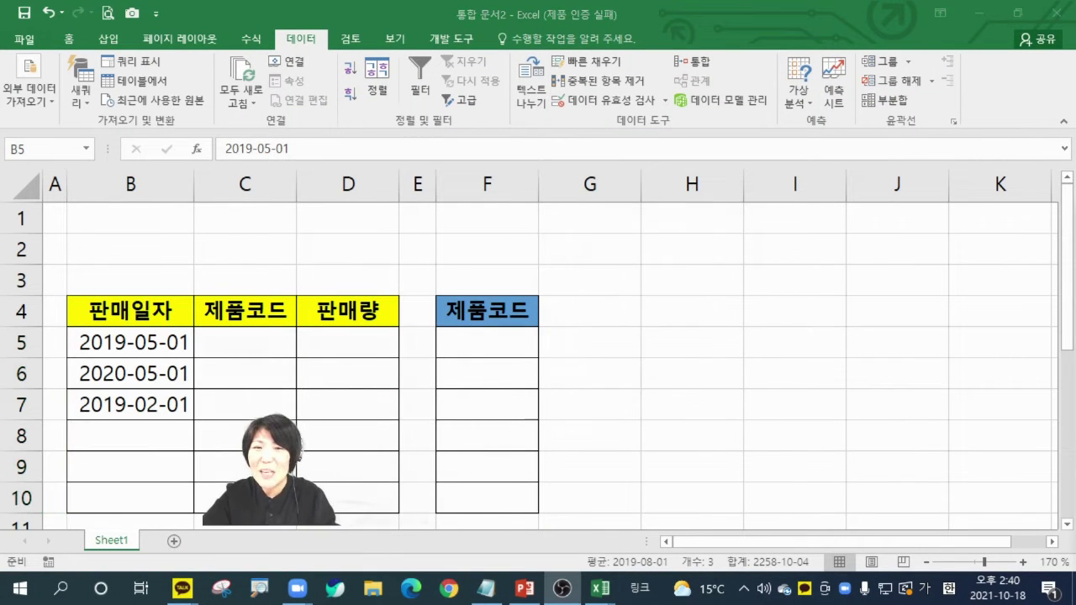
left_click(132, 439)
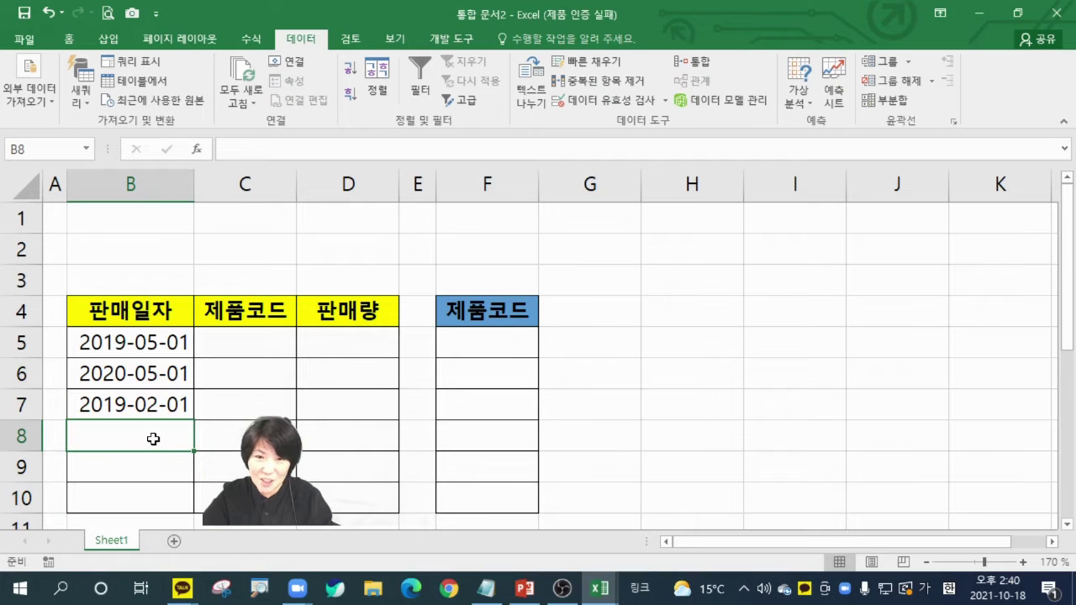
type("20-4-5")
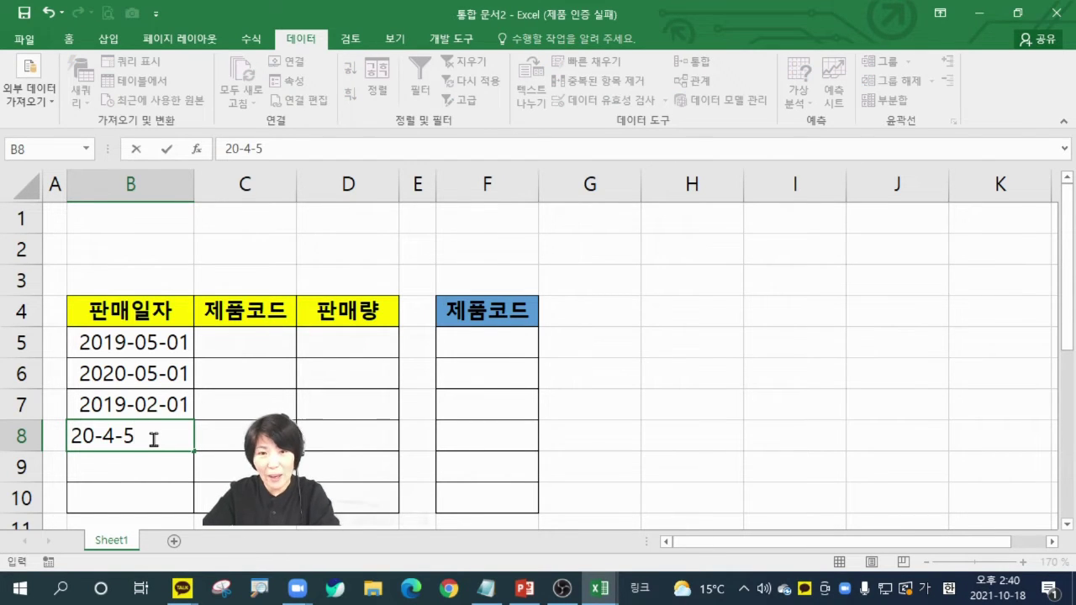
key("Return")
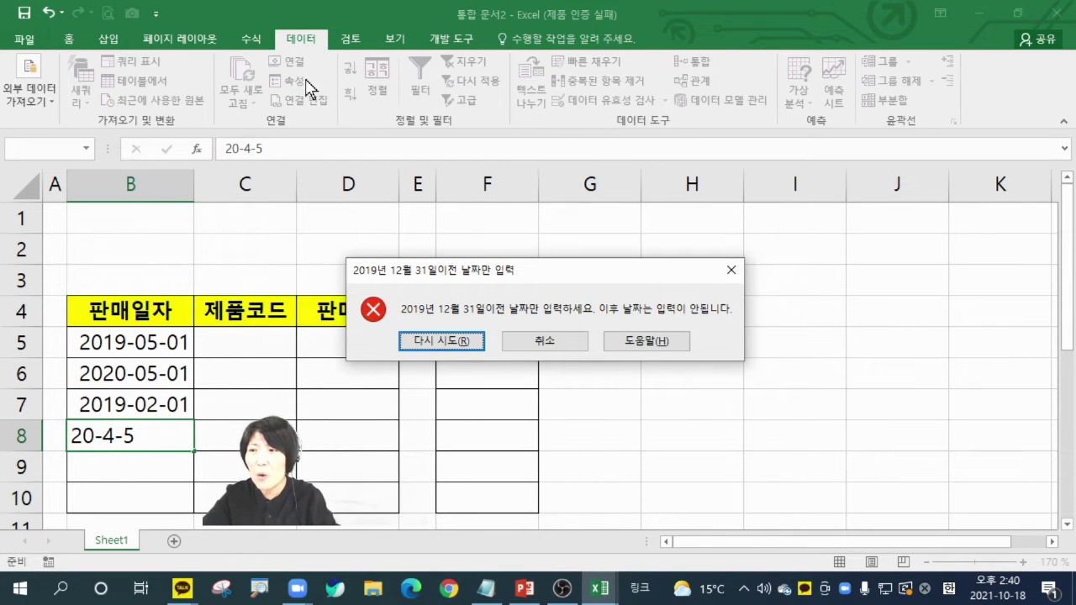
left_click(555, 345)
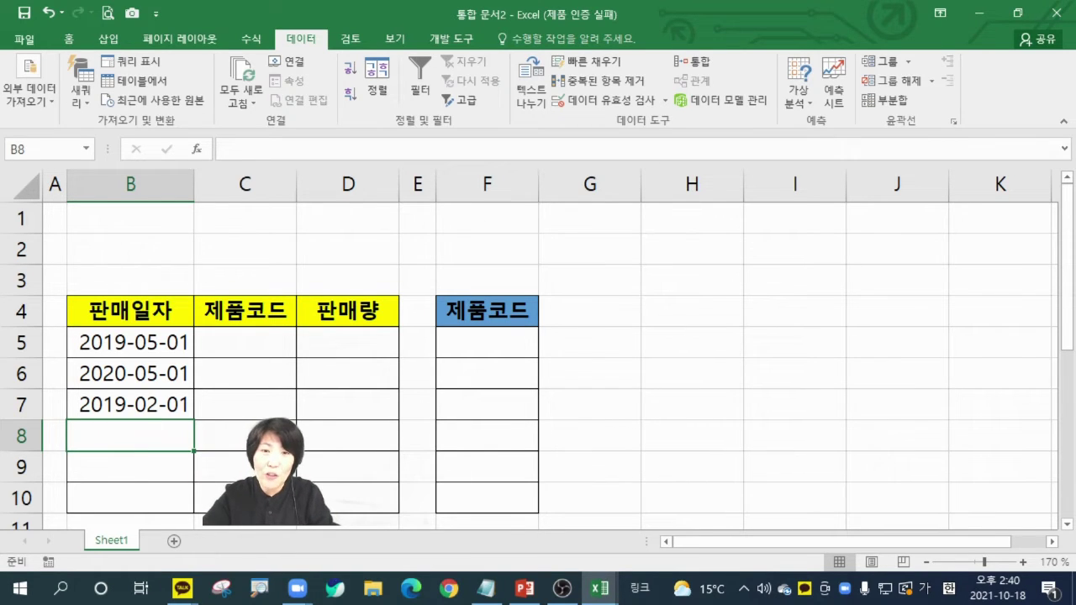
Step: Circle the invalid data (잘못된 데이터) on the sheet that violates the date validation rule
left_click(104, 375)
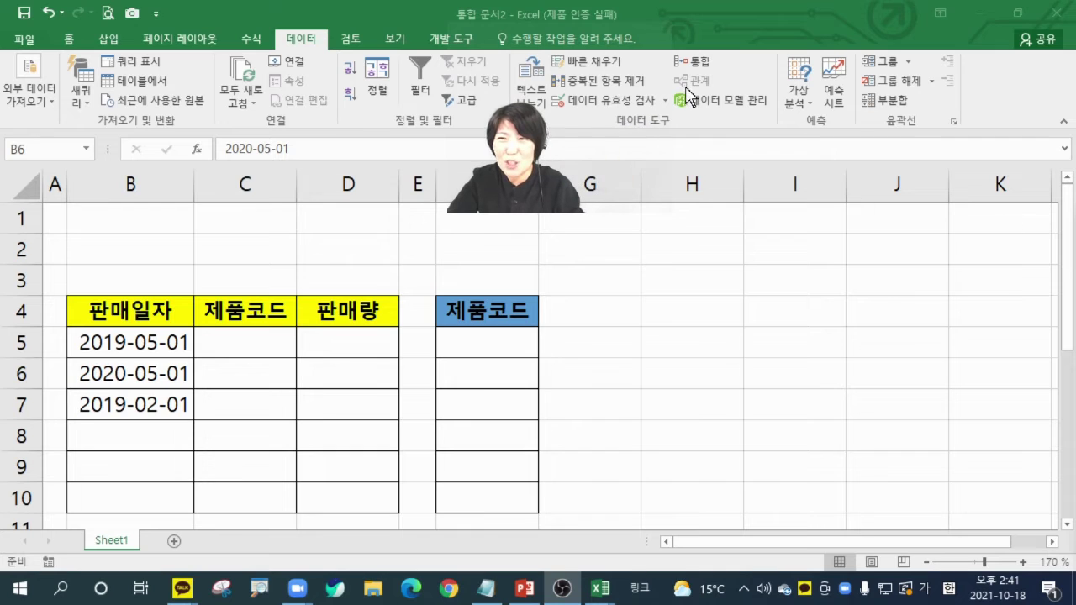
left_click(664, 100)
left_click(664, 100)
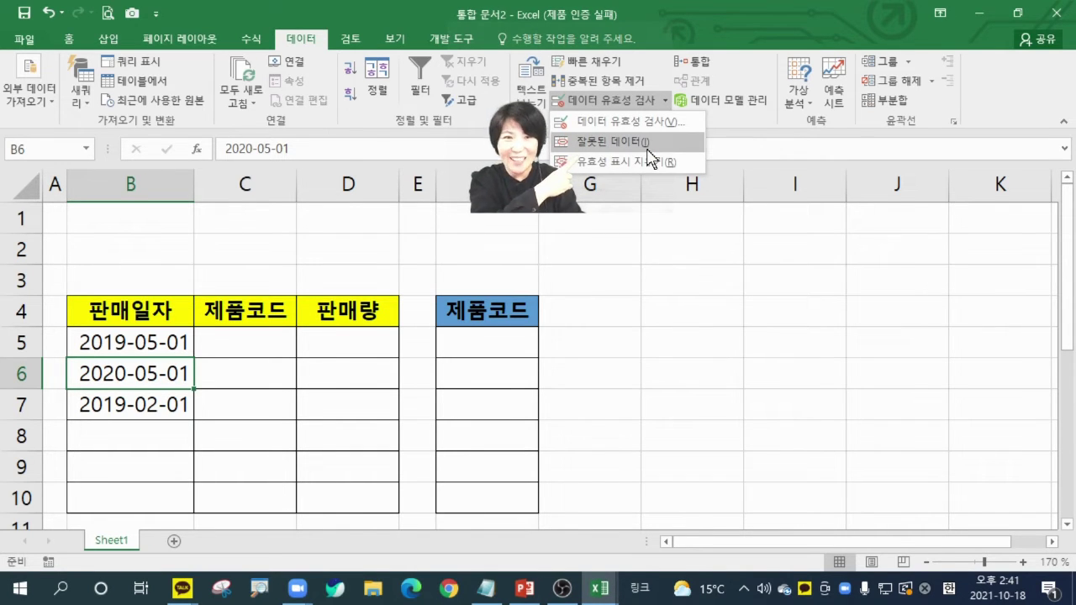
left_click(648, 149)
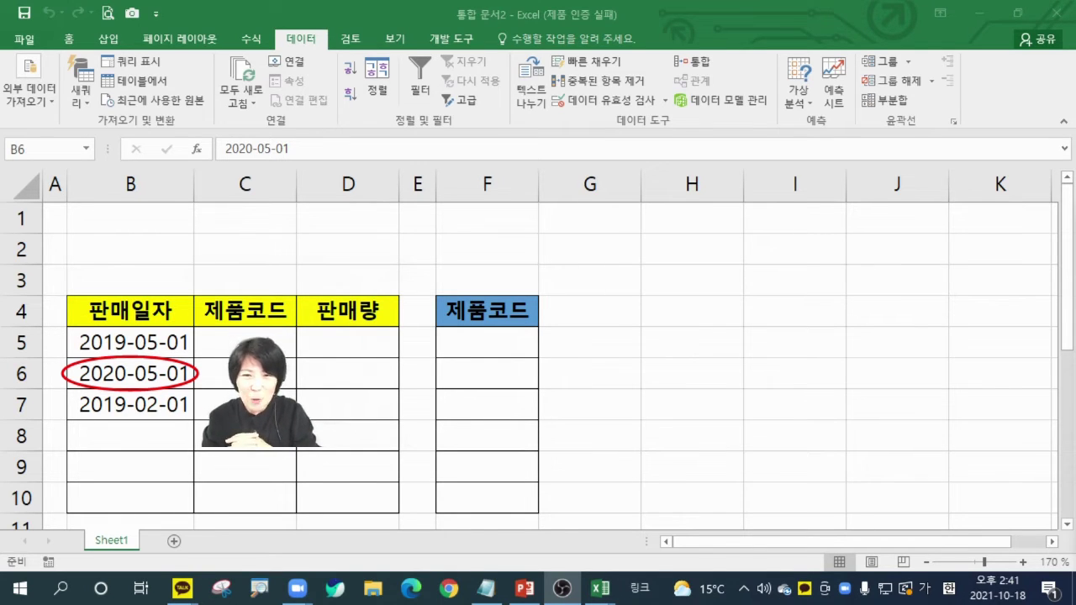
Step: Replace the circled invalid sale date in B6 with 19-5-1
left_click(124, 385)
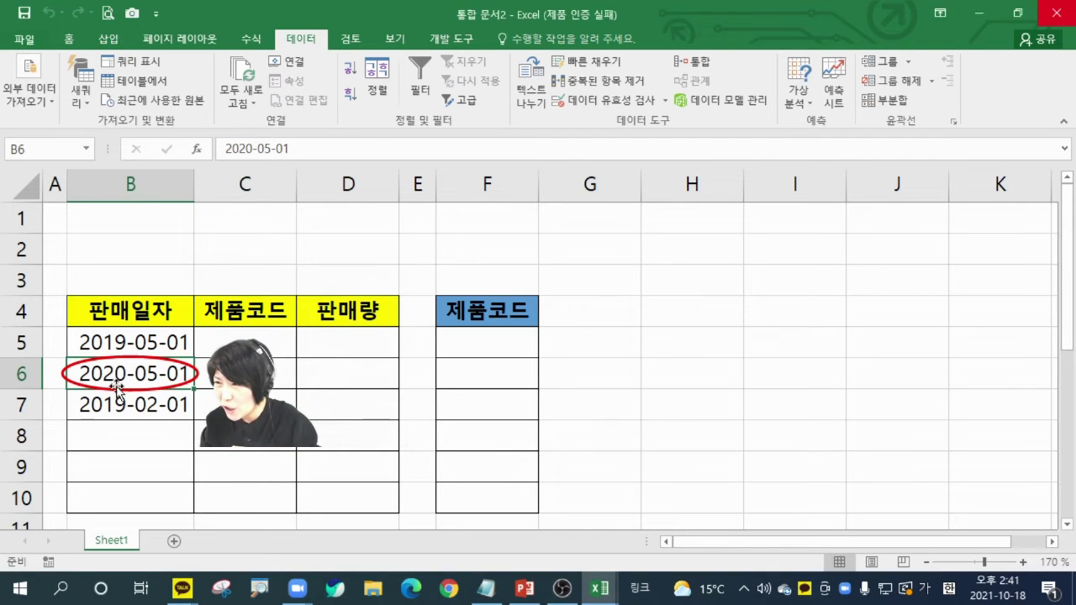
type("19-5-1")
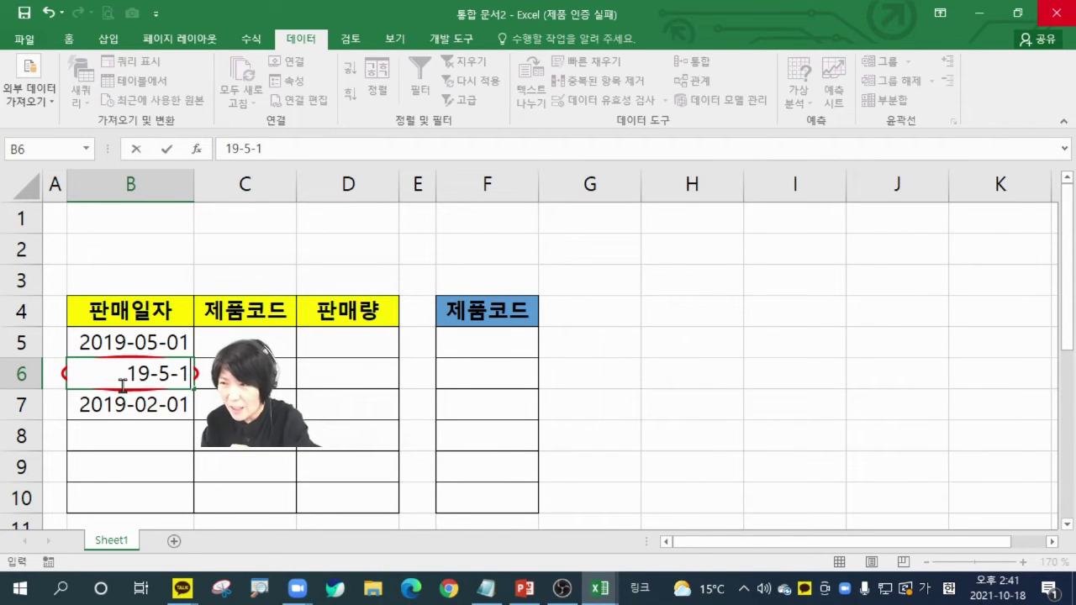
key("Return")
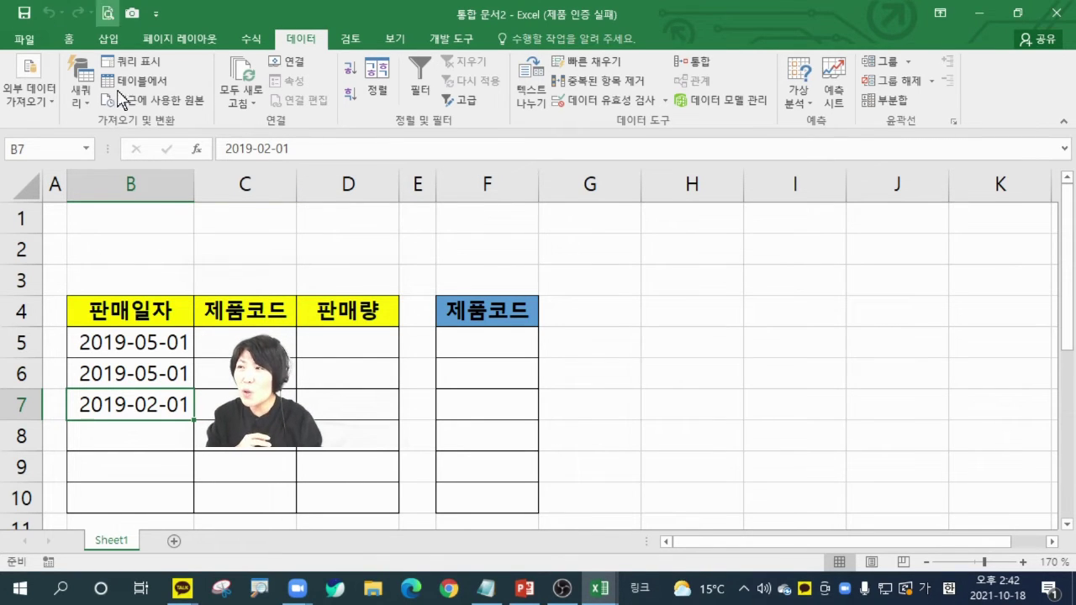
left_click(244, 373)
left_click(665, 101)
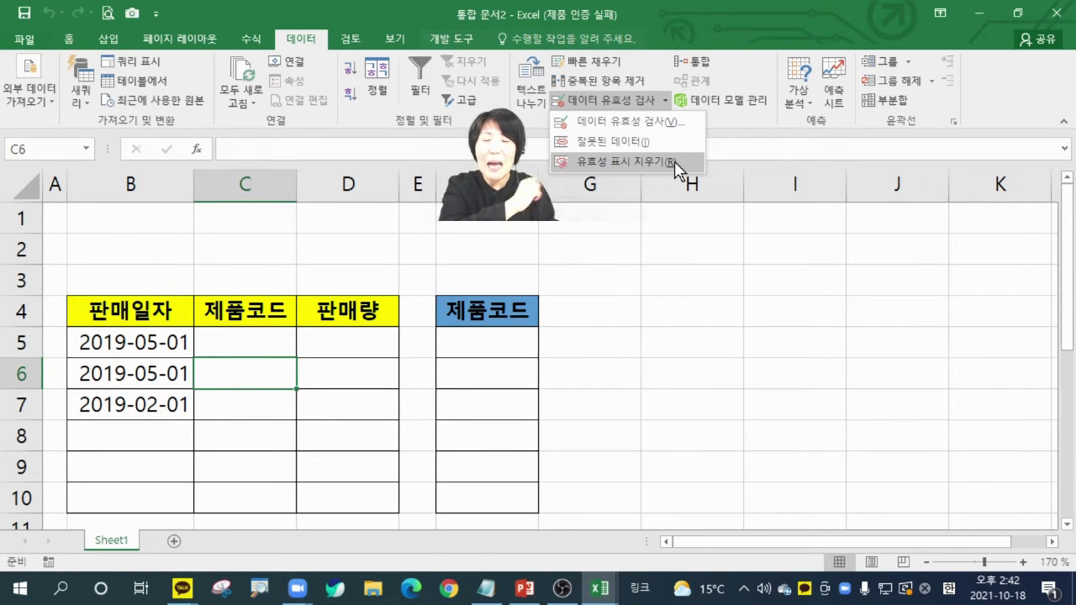
left_click(814, 362)
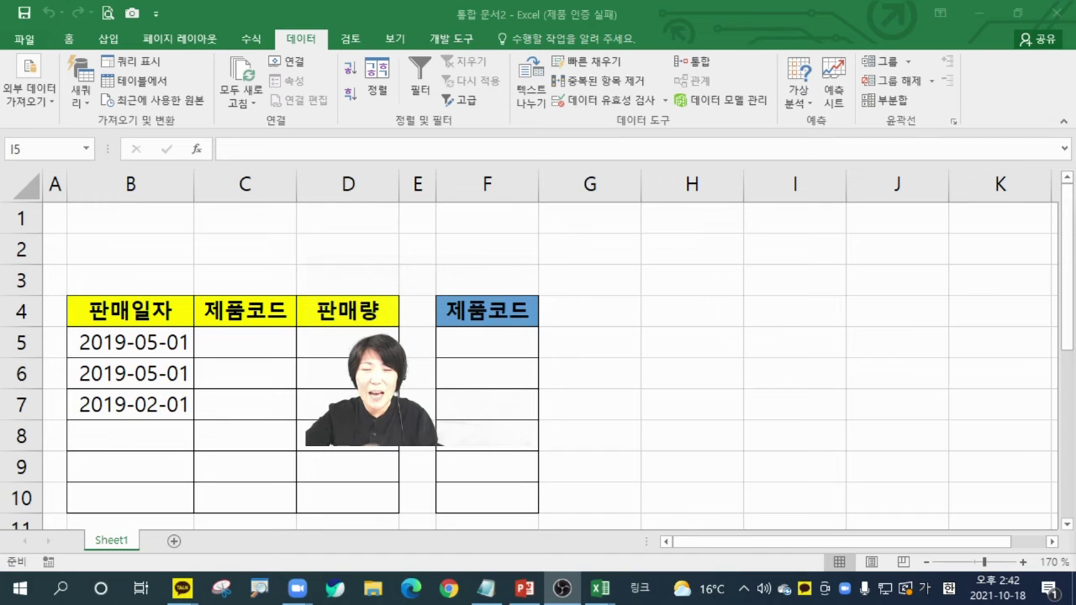
Step: Fill the separate product code list in F5:F10 with the series 갑, 을, 병, 정, 무, 기
left_click(495, 343)
key("Hangul")
type("RK")
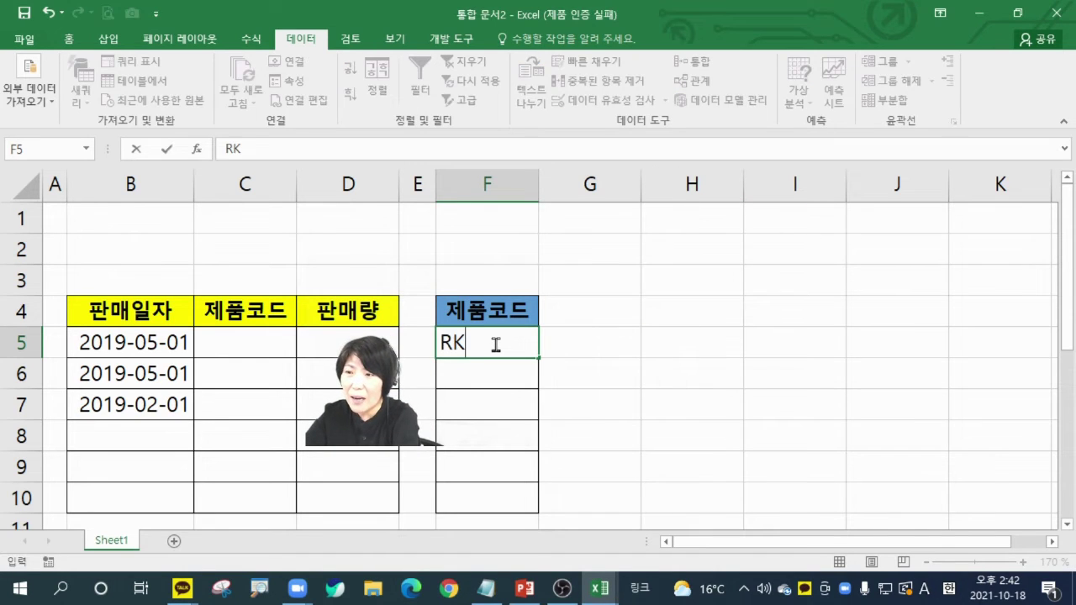
key("BackSpace")
key("BackSpace")
key("Hangul")
type("가")
key("Return")
type("나")
key("Return")
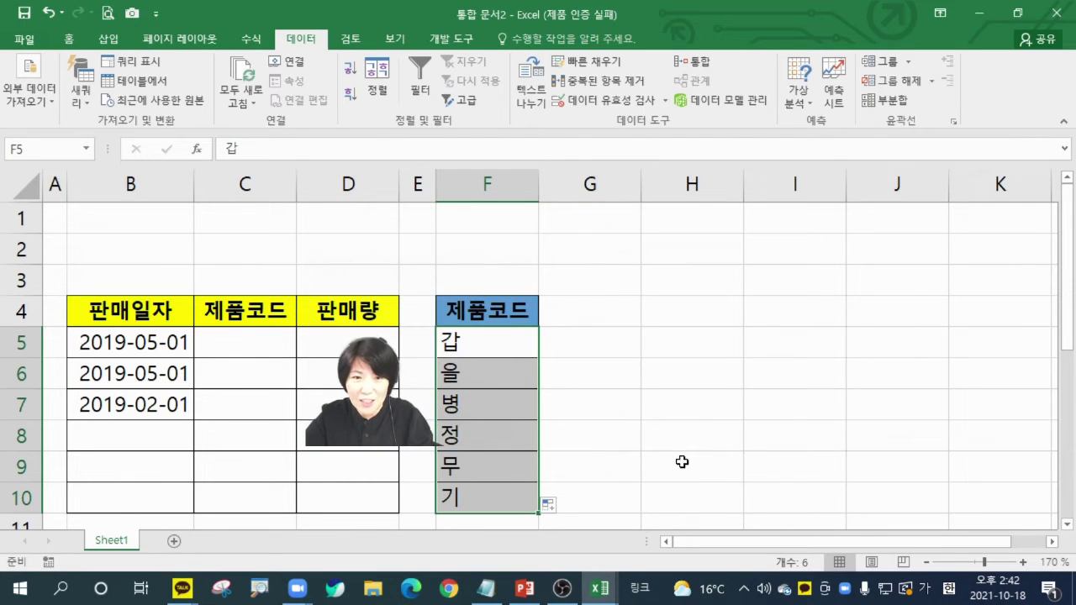
left_click(645, 441)
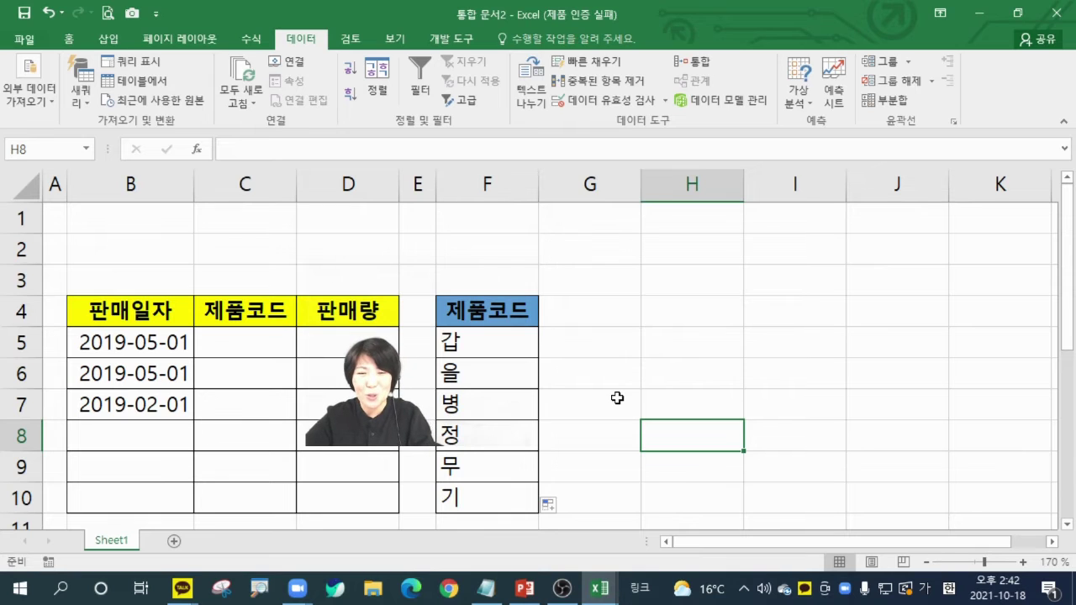
Step: Enter the product code ABC in C5 of the sales table
left_click(252, 370)
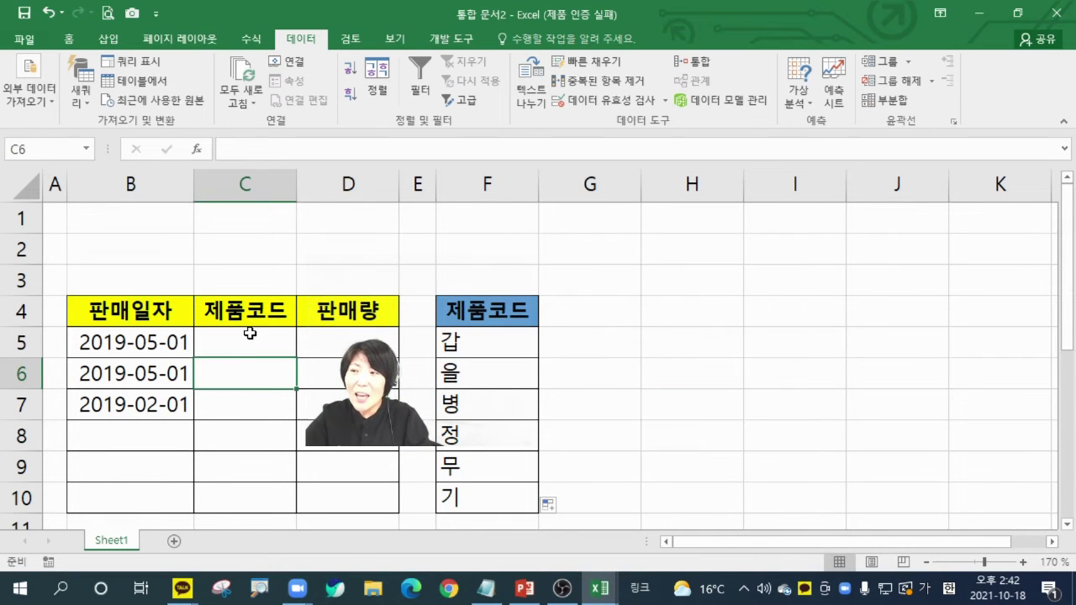
left_click(250, 335)
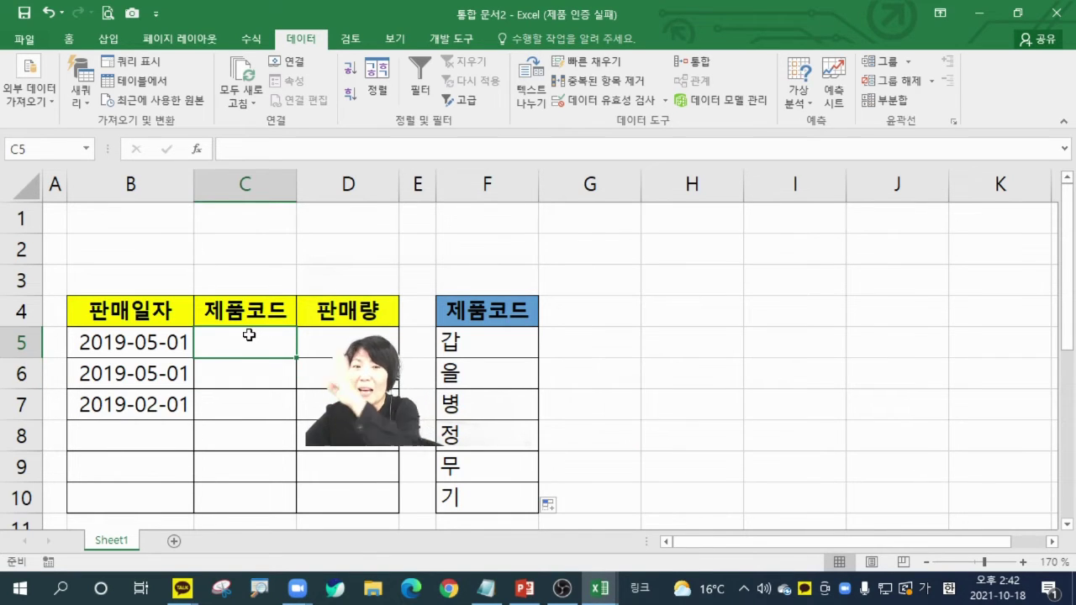
type("ABC")
key("Return")
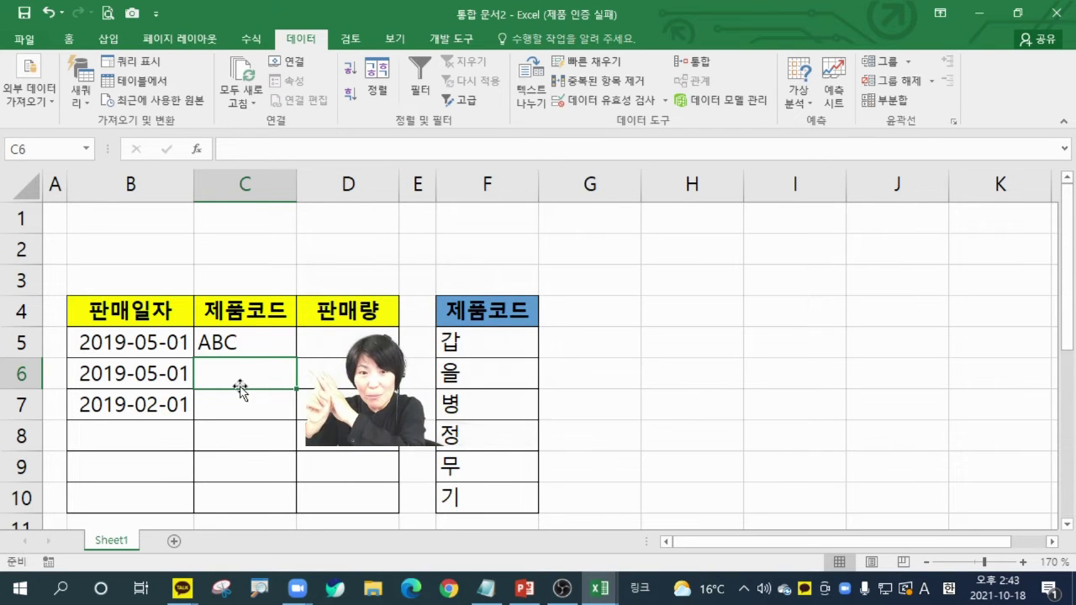
Step: Restrict the product code cells C5:C10 with list (목록) data validation, using F5:F10 as the source
left_click_drag(262, 338, 254, 510)
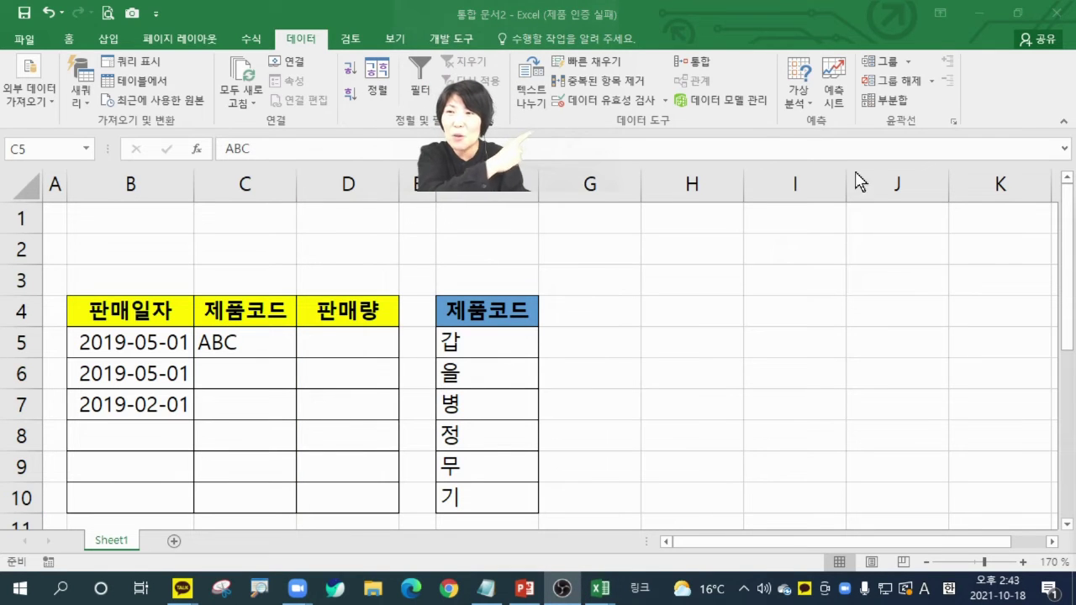
left_click(558, 102)
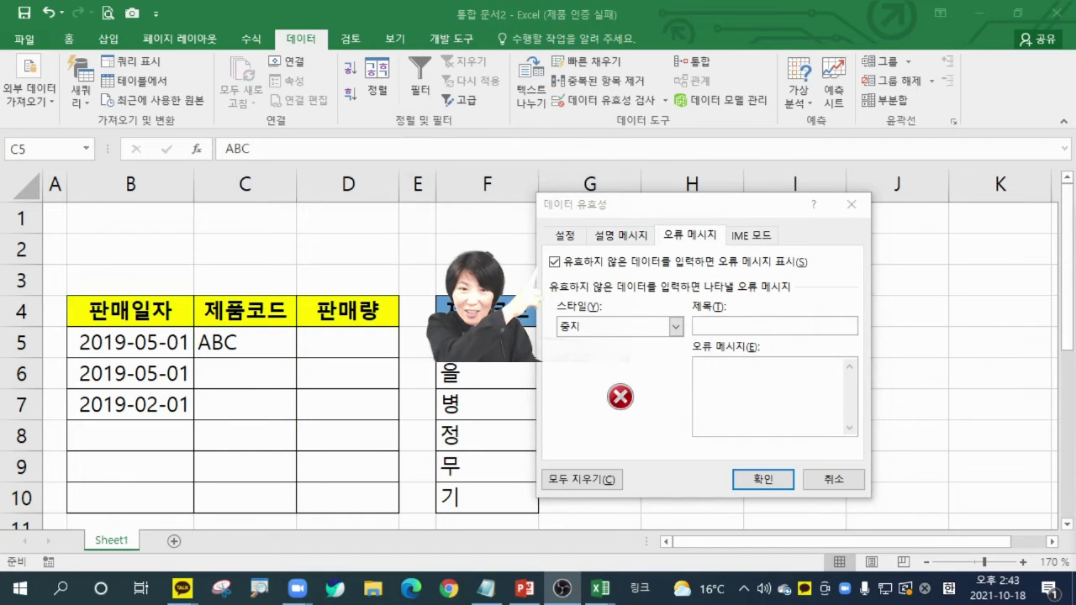
left_click(547, 238)
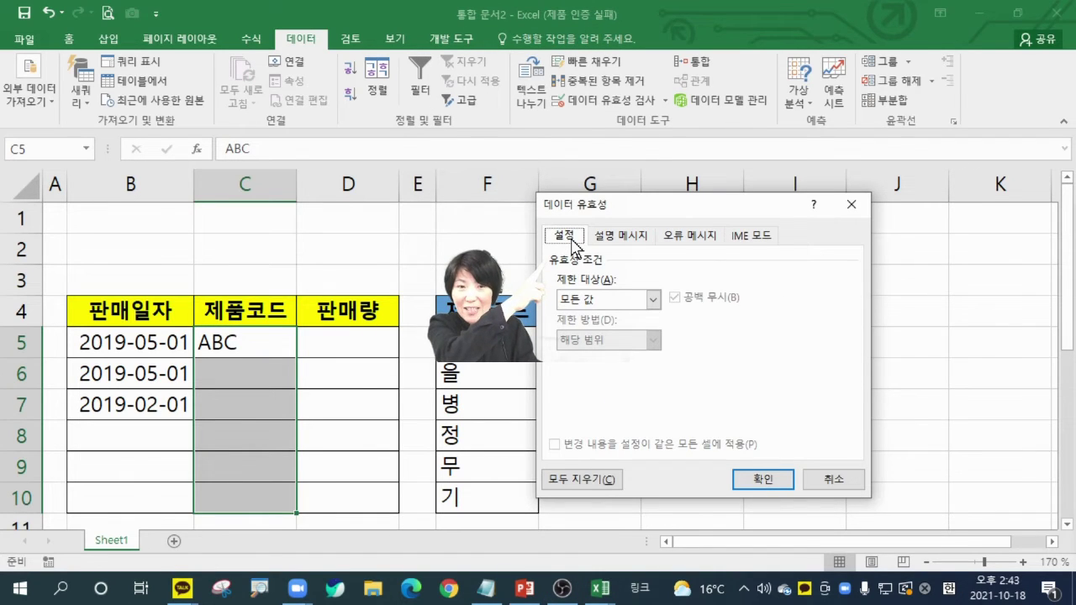
left_click(581, 306)
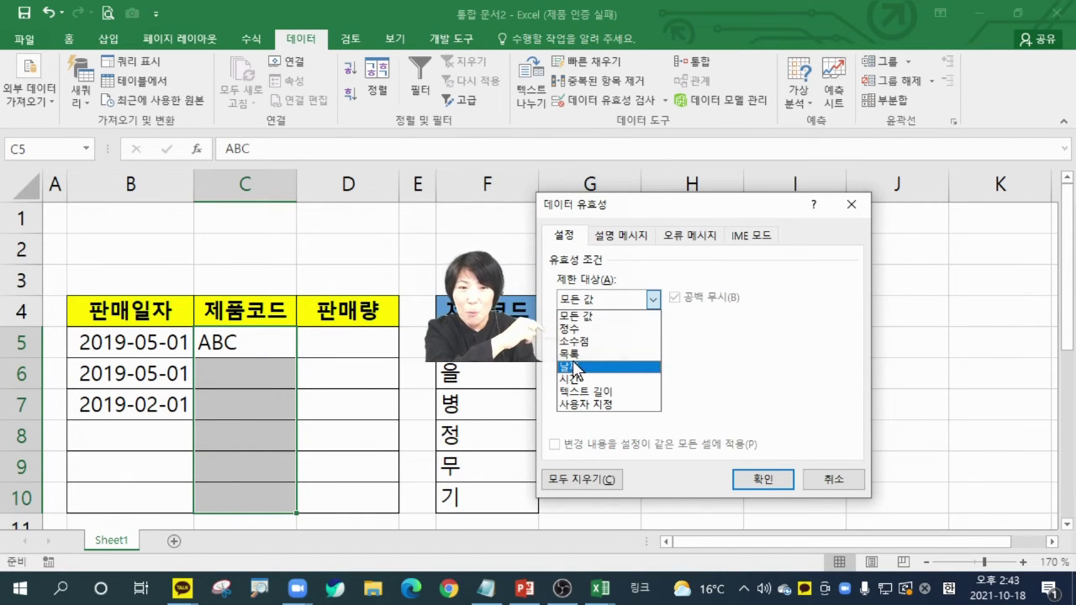
left_click(575, 356)
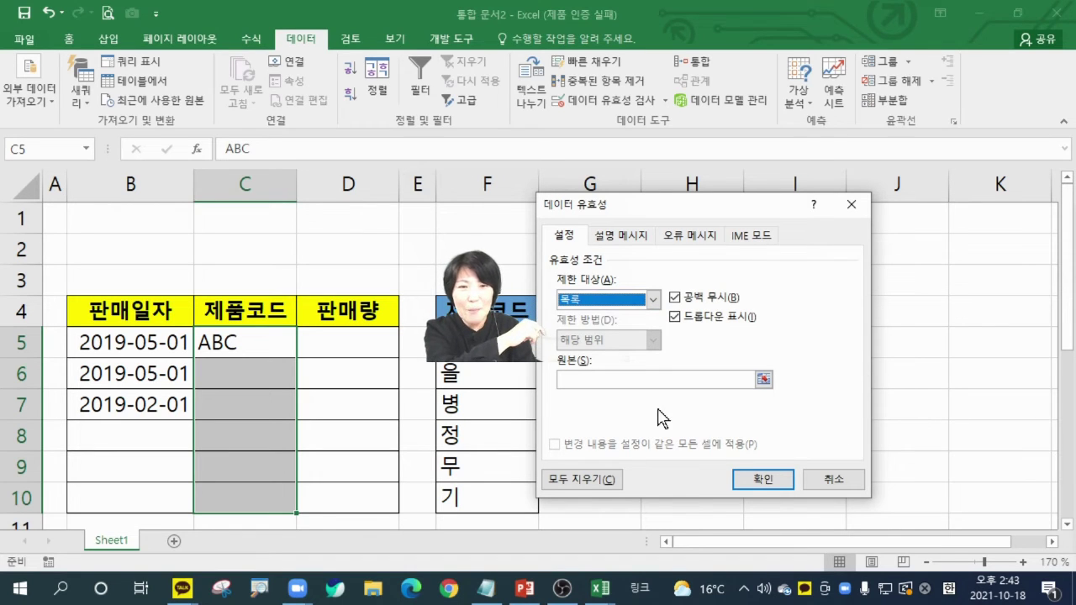
left_click(650, 379)
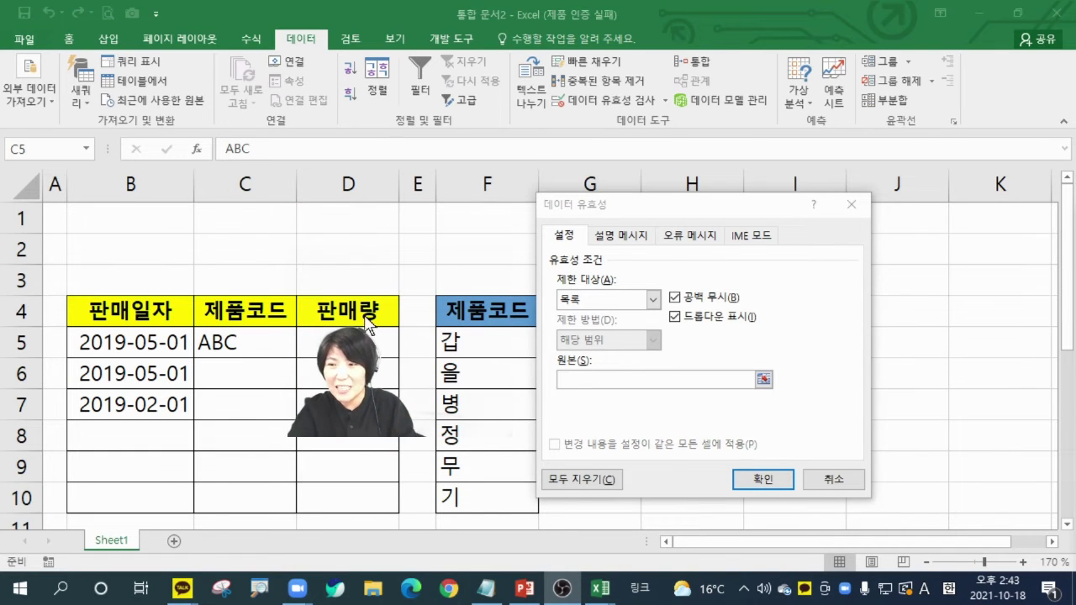
left_click(586, 378)
left_click_drag(469, 342, 475, 498)
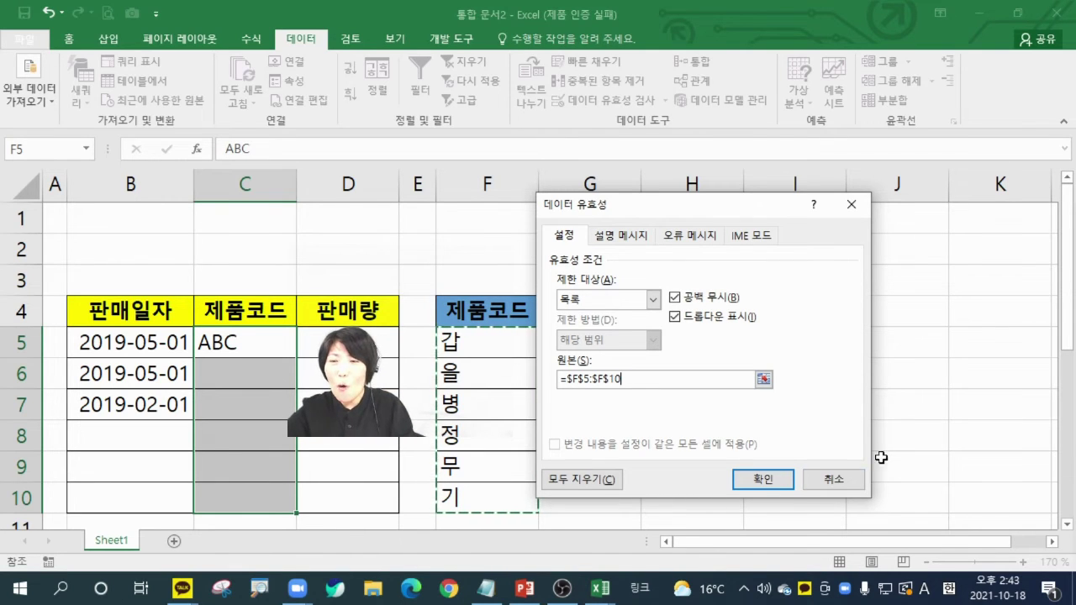
left_click(761, 479)
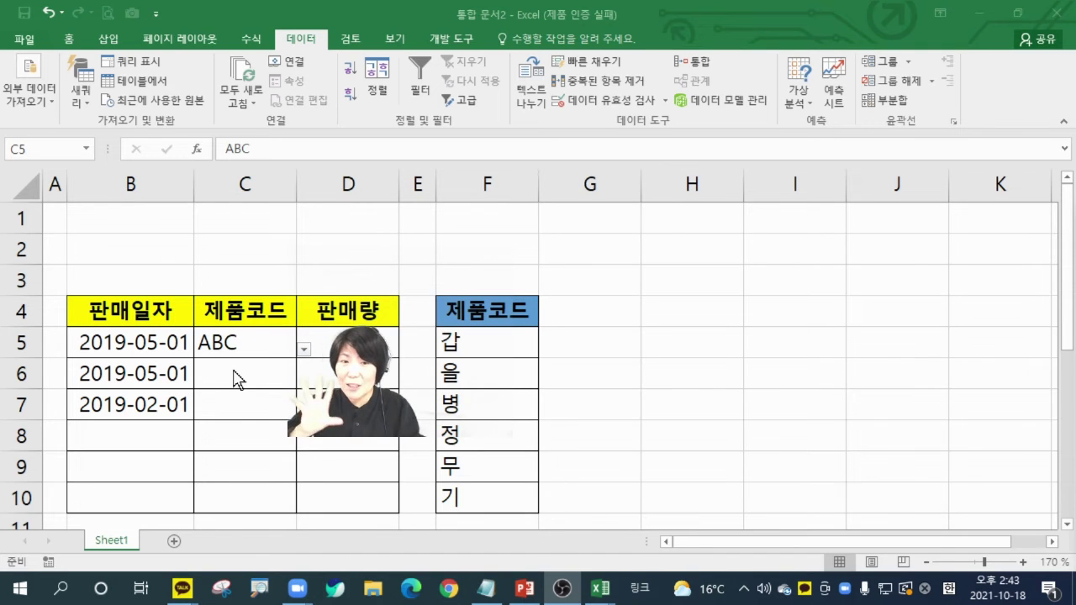
Step: Fill in the product codes 갑 in C6 and 을 in C7 from the allowed list
left_click(238, 375)
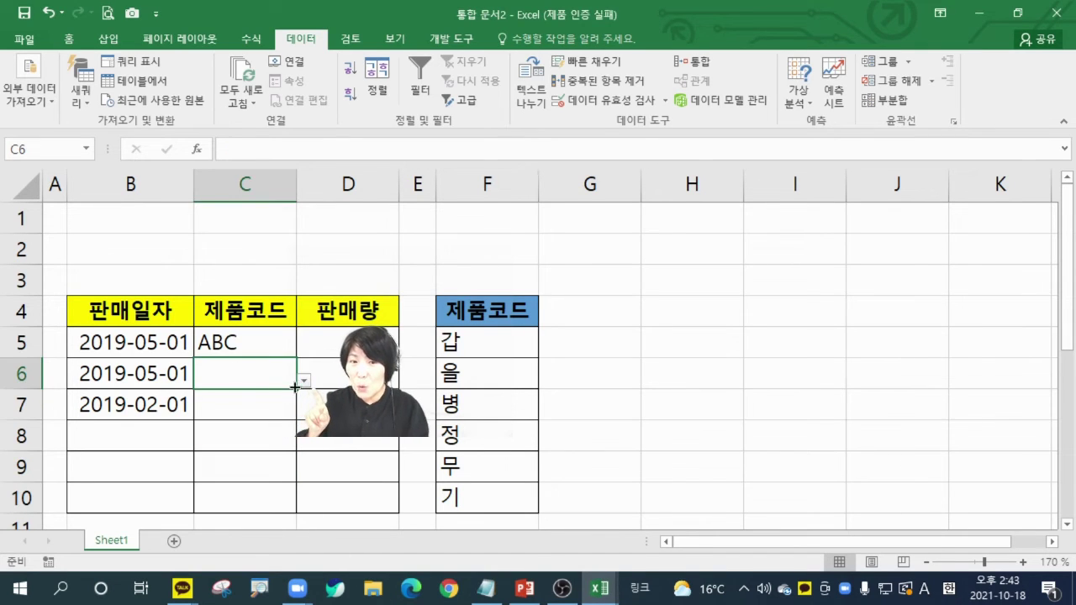
left_click(304, 390)
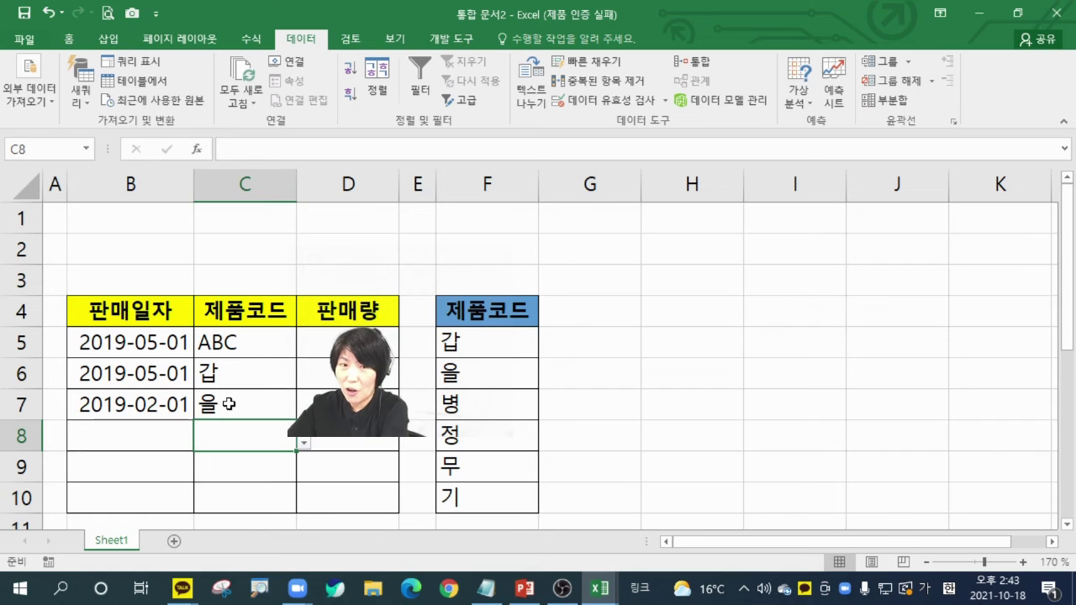